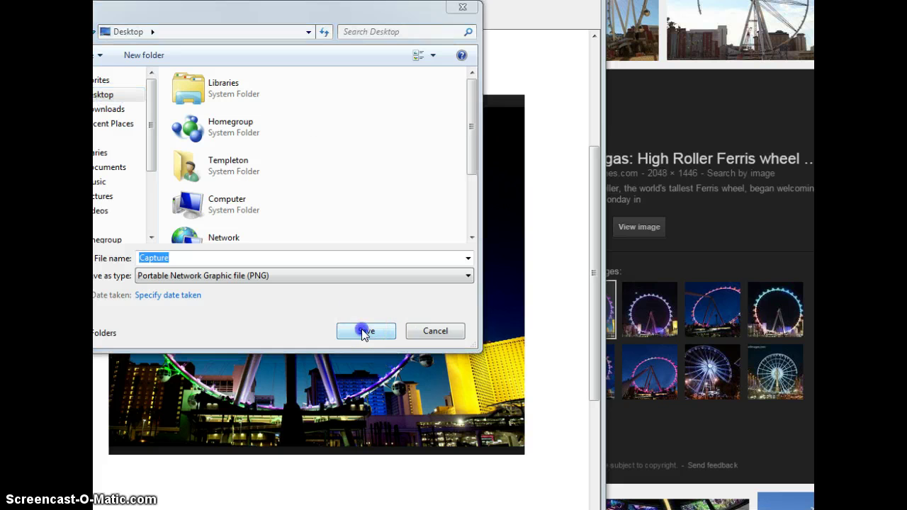
- Save the Ferris wheel capture to the desktop as a PNG named Capture and switch to GeoGebra
left_click(461, 218)
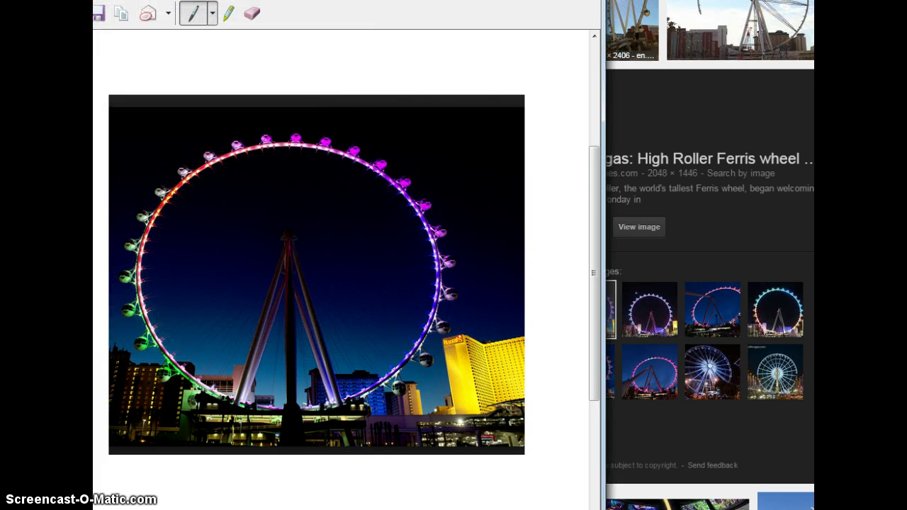
key("alt+F4")
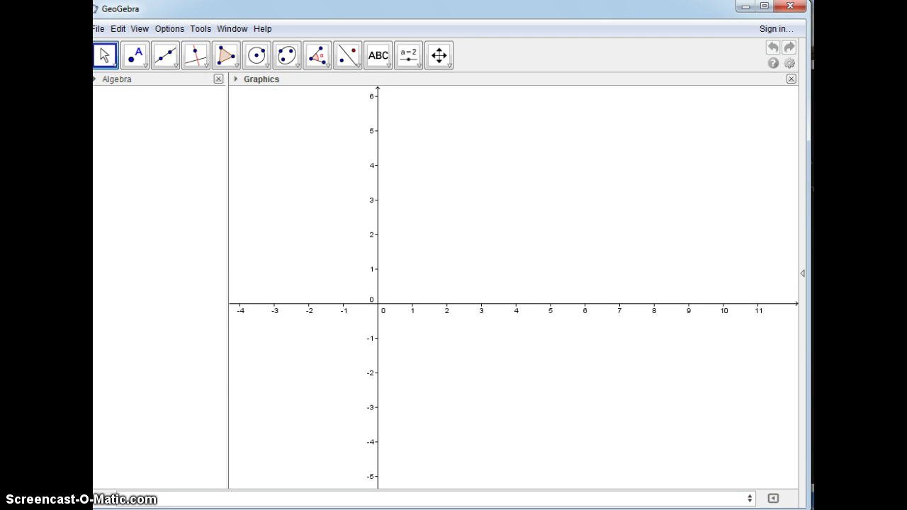
left_click_drag(354, 17, 359, 14)
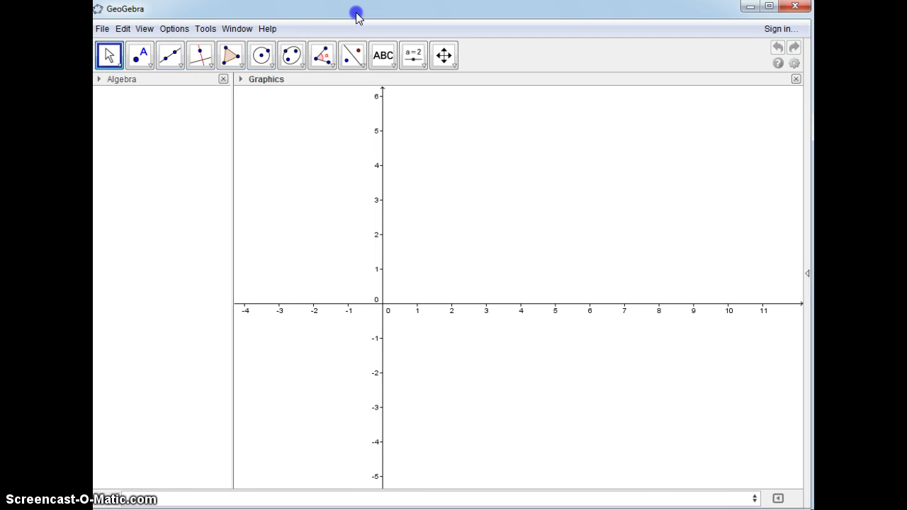
- Insert the image Capture.PNG from the desktop into the graphics view at about (2.98, 4.54)
left_click(383, 57)
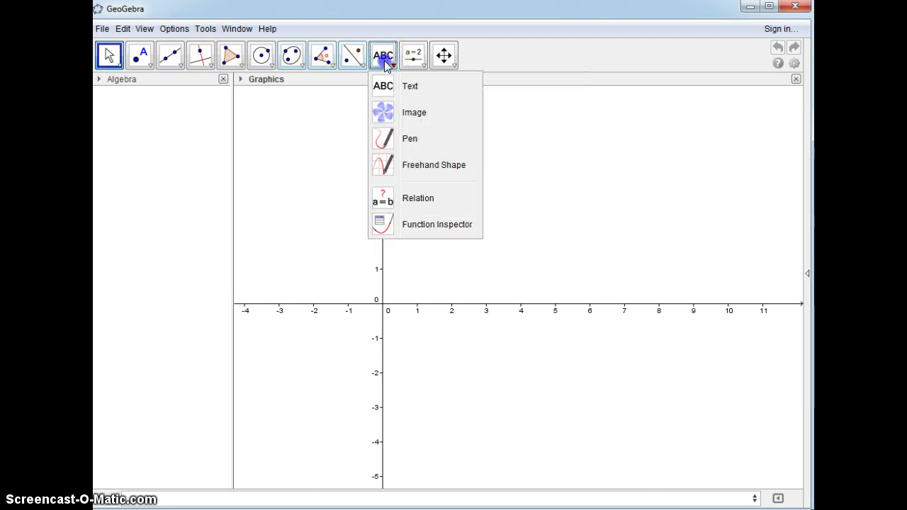
left_click(381, 110)
left_click(485, 146)
left_click(273, 159)
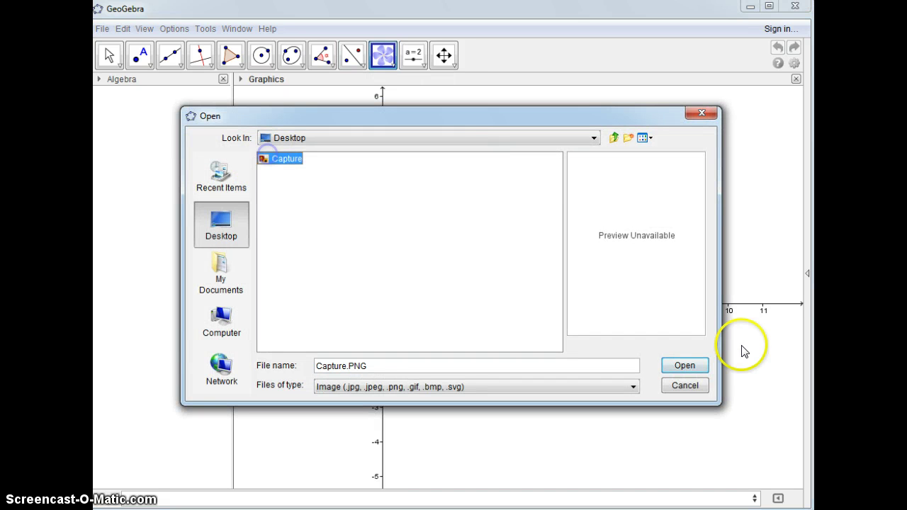
left_click(684, 365)
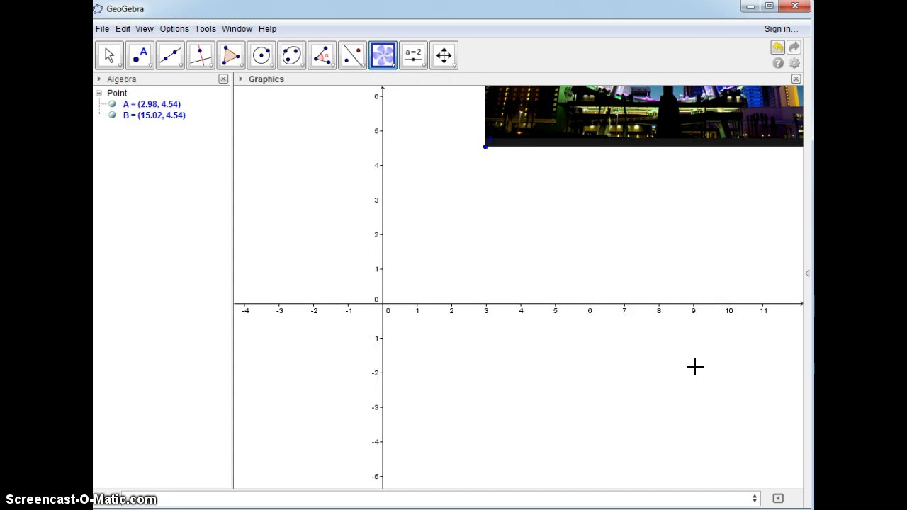
- Make the inserted Ferris wheel picture a background image and reduce its opacity to about 20
right_click(611, 130)
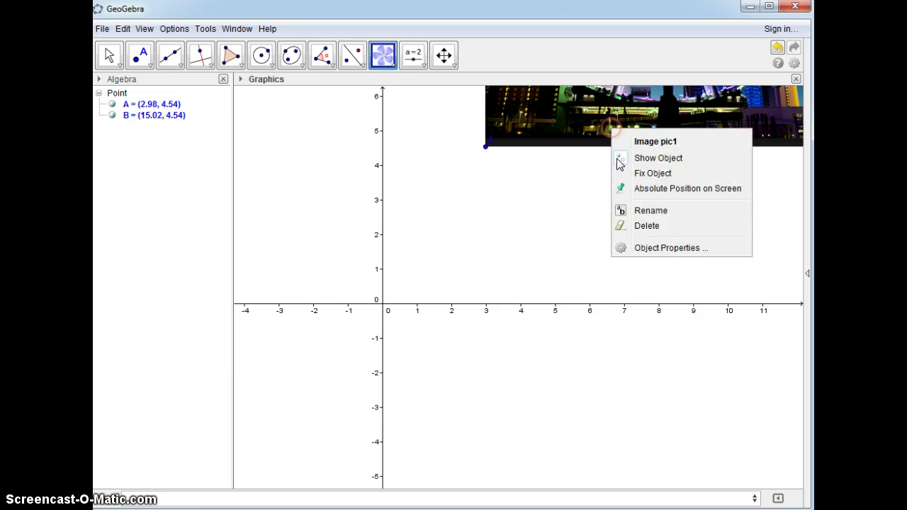
left_click(644, 249)
left_click(310, 105)
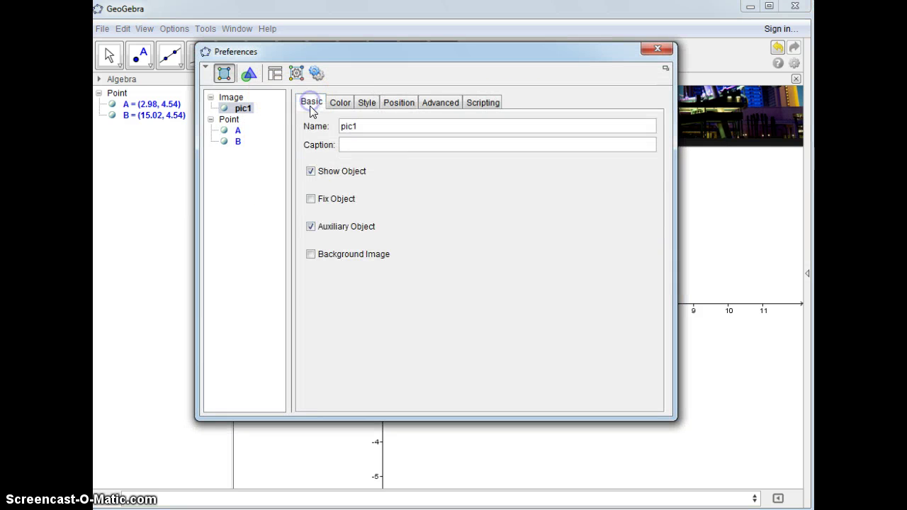
left_click(311, 255)
left_click(341, 100)
left_click_drag(433, 141, 345, 141)
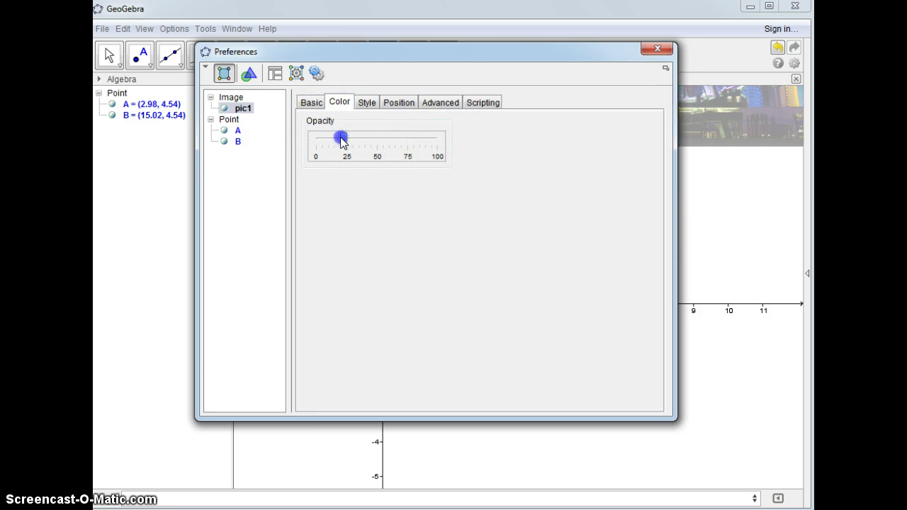
- Set the picture's position to corner[1] for Corner1, corner[2] for Corner2 and corner[4] for Corner4
left_click(397, 101)
left_click(358, 131)
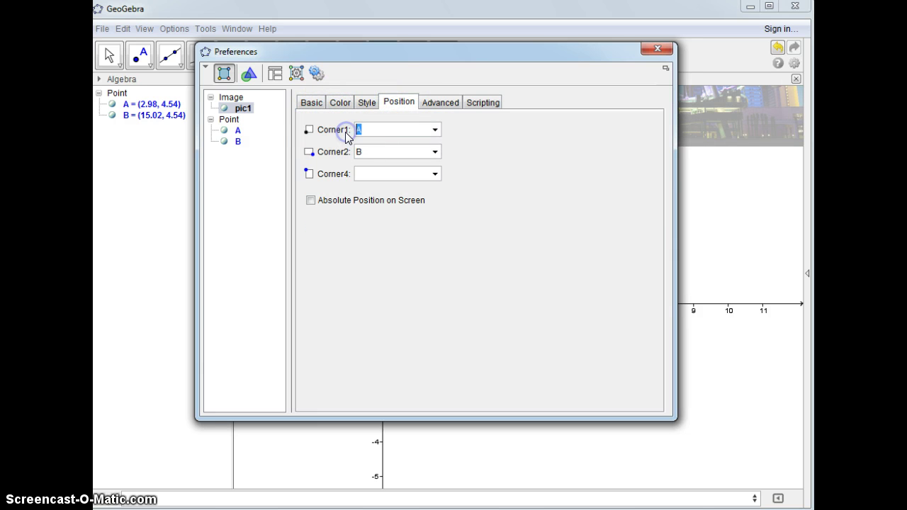
type("coern")
type("B")
key("Return")
type("corner")
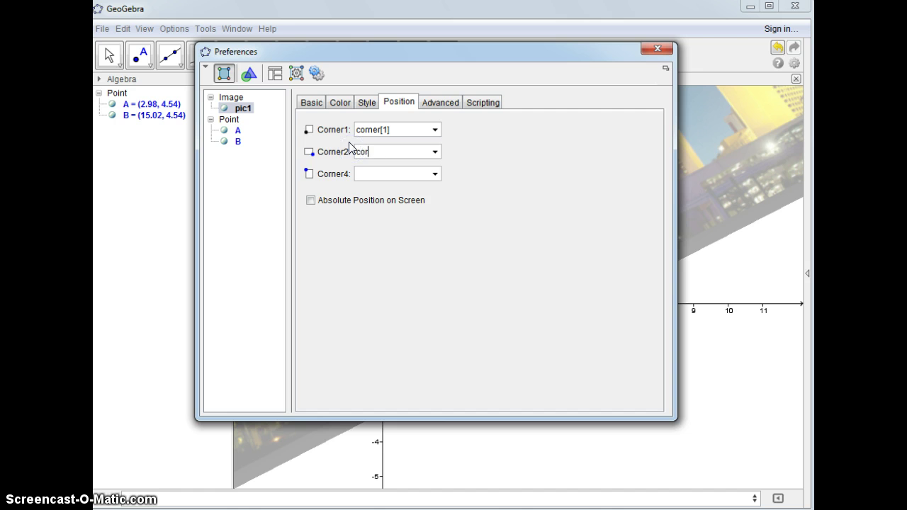
type("[2]")
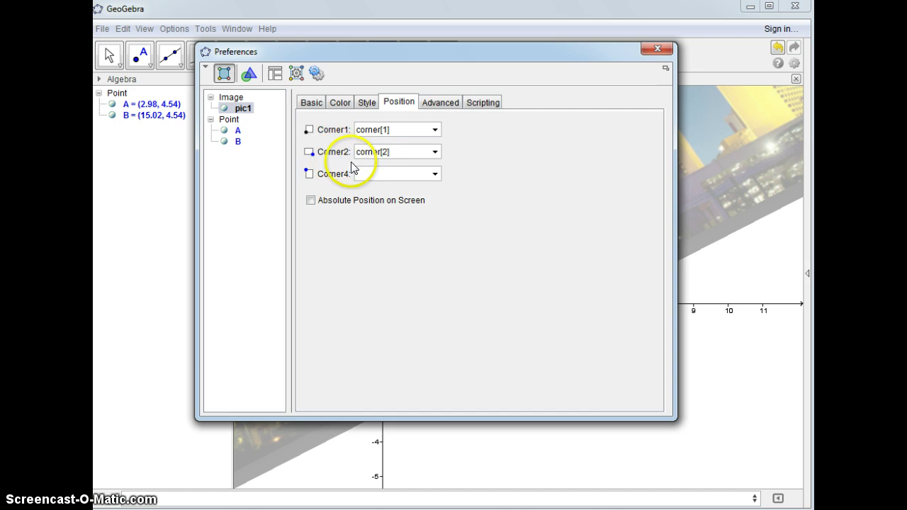
left_click(367, 171)
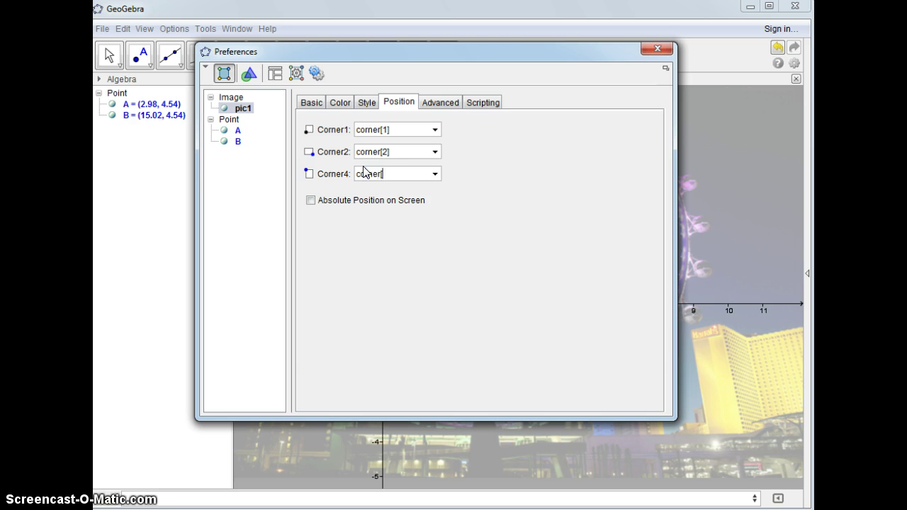
left_click(377, 219)
key("Return")
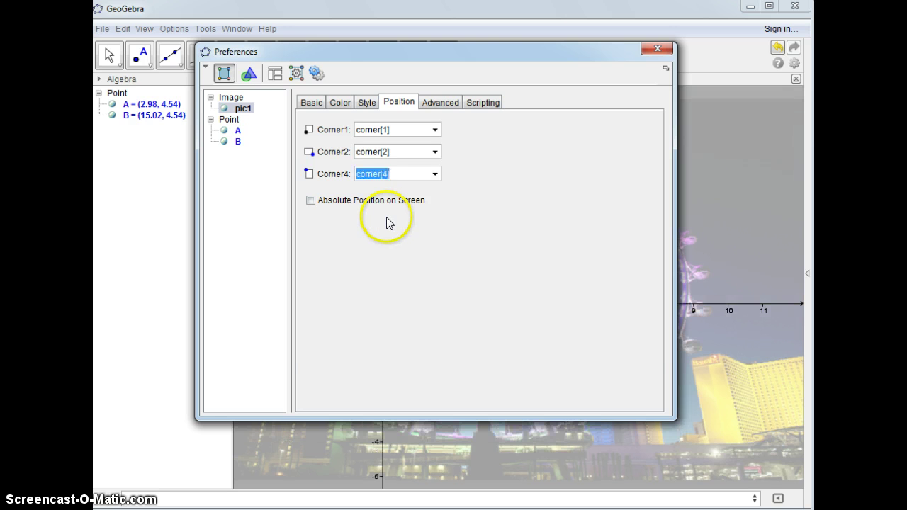
left_click(659, 51)
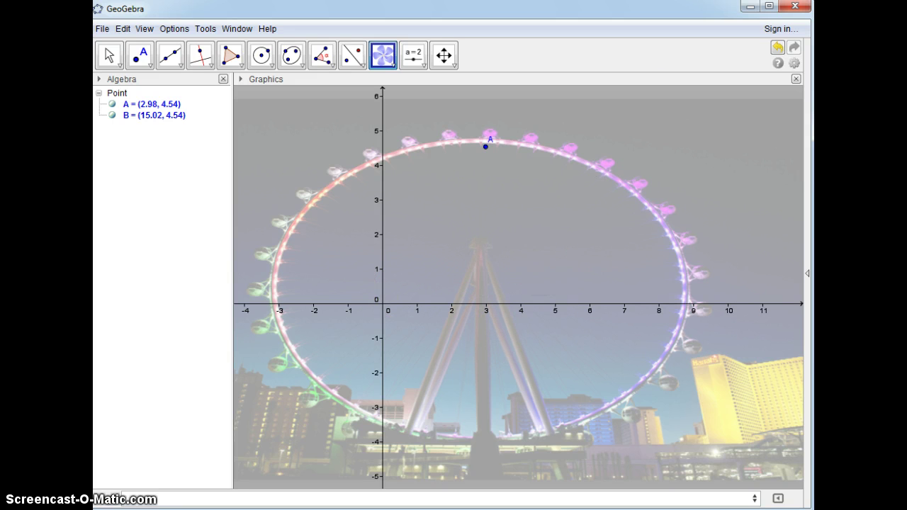
- Delete the two leftover image anchor points, A and B
right_click(135, 105)
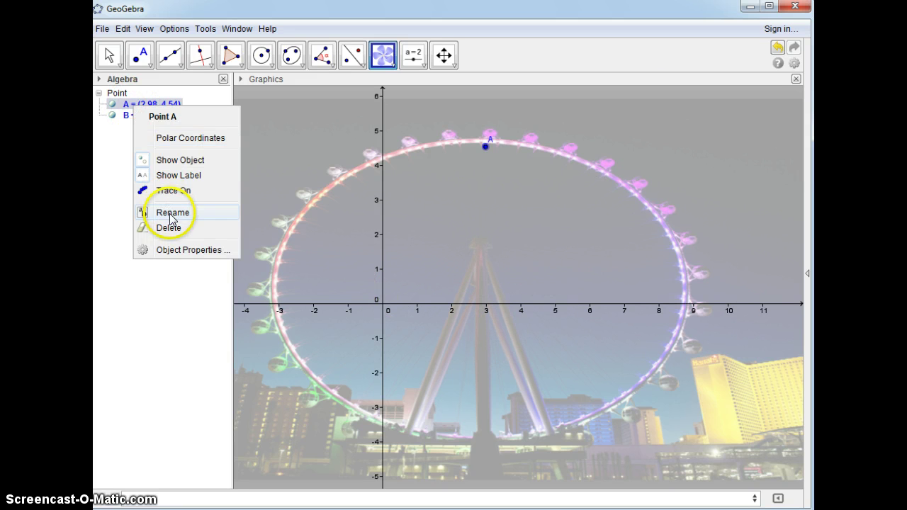
left_click(170, 228)
right_click(137, 103)
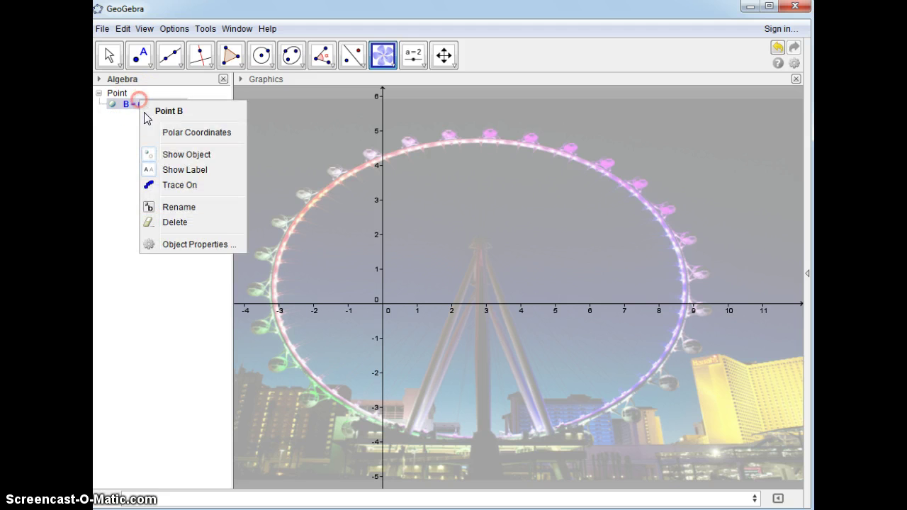
left_click(170, 222)
- Shift the coordinate origin onto the centre of the Ferris wheel and create a point at (0, 0)
left_click(444, 55)
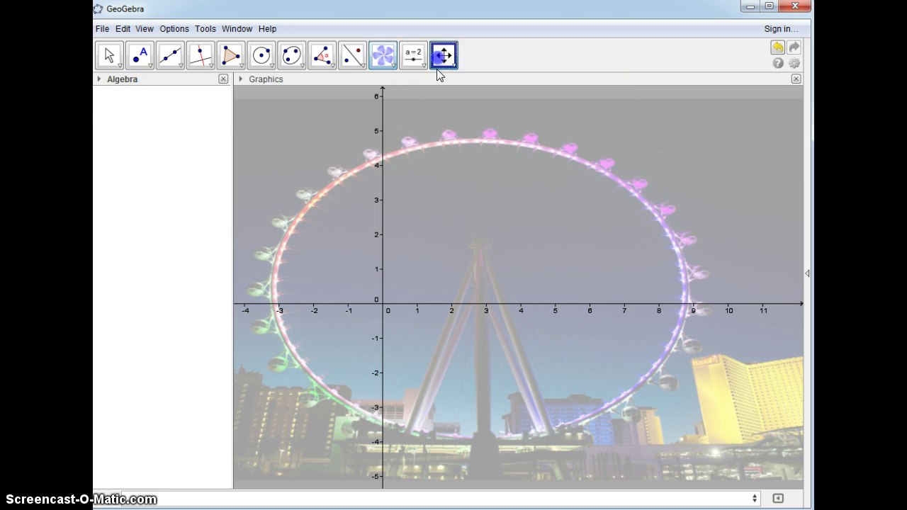
left_click_drag(466, 210, 534, 205)
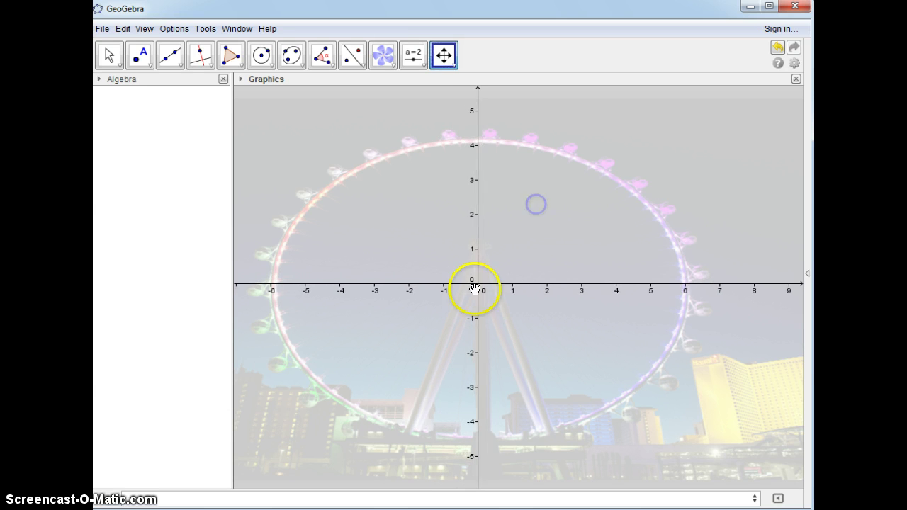
left_click(265, 64)
left_click(130, 498)
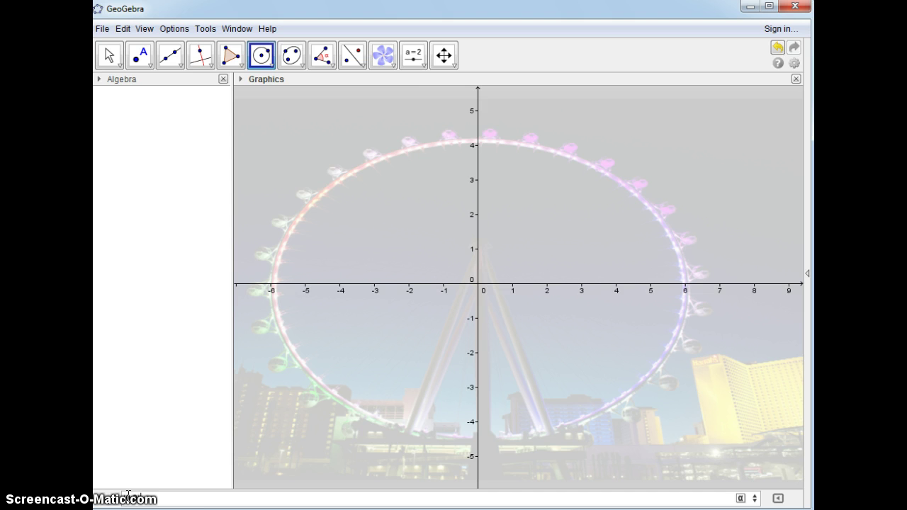
key("Return")
- Draw a circle centred on point A at the origin with a radius of 260
left_click(269, 66)
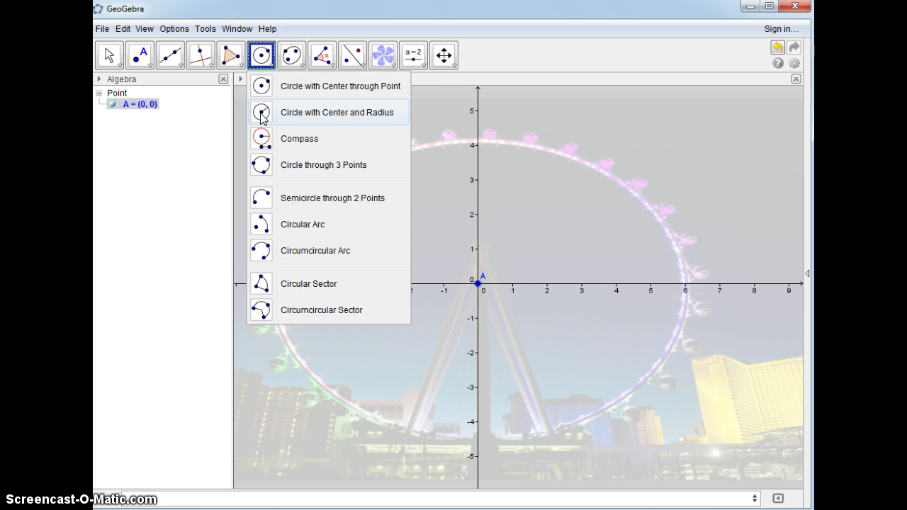
left_click(261, 113)
left_click(479, 283)
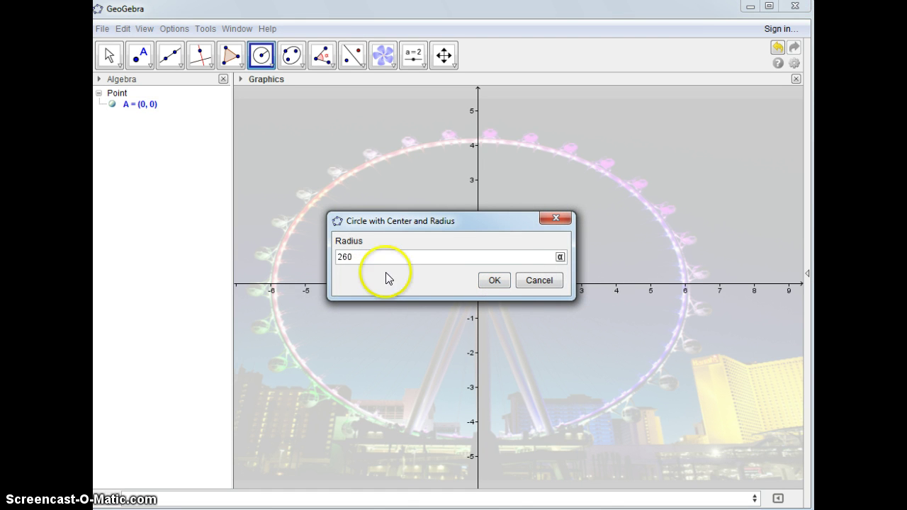
left_click(495, 281)
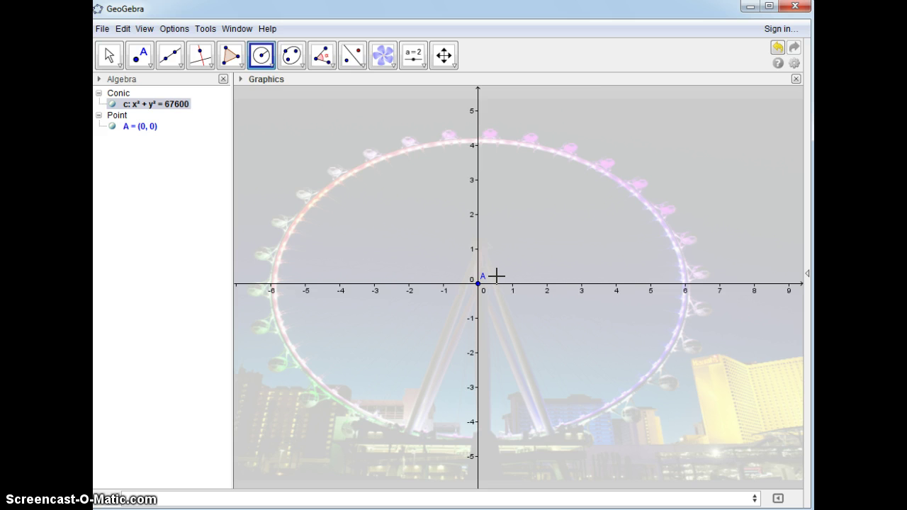
- Rescale the y-axis and x-axis to much larger ranges so the circle spans the width of the pictured wheel
left_click(443, 55)
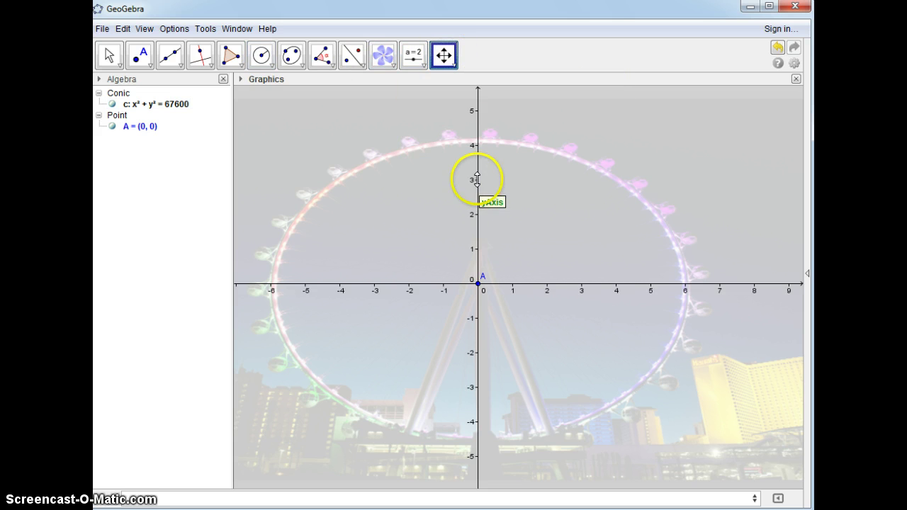
left_click_drag(477, 180, 480, 248)
left_click_drag(479, 188, 479, 263)
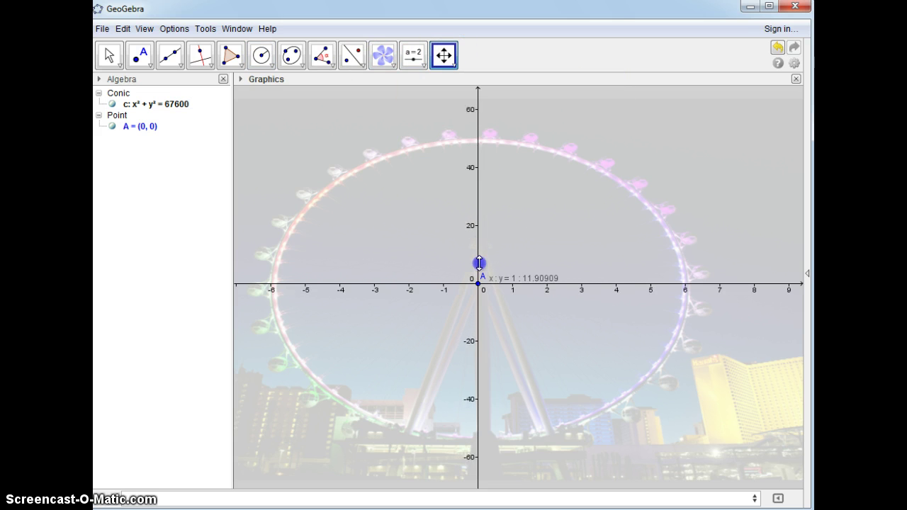
mouse_move(475, 178)
left_mouse_down()
mouse_move(476, 259)
mouse_move(477, 180)
mouse_move(477, 190)
left_mouse_up()
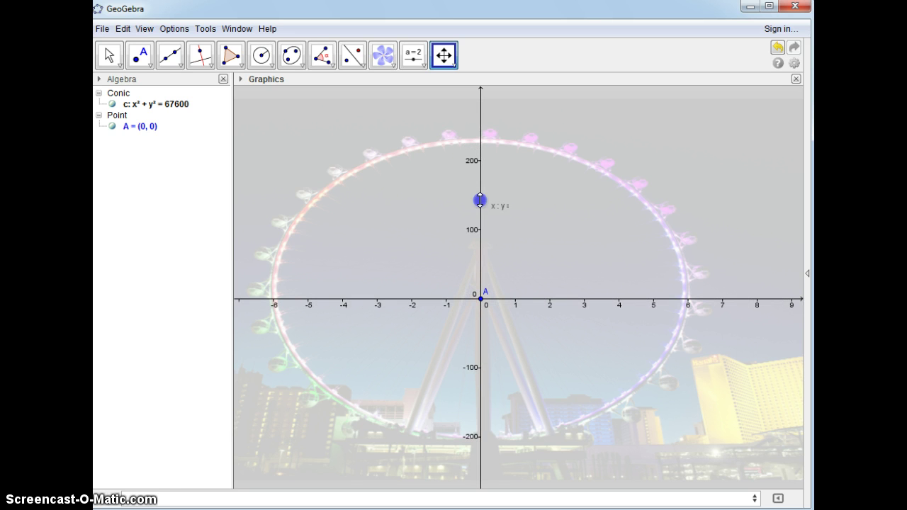
left_click_drag(587, 293, 497, 284)
left_click_drag(632, 288, 523, 282)
left_click_drag(688, 280, 562, 283)
- Fine-tune the vertical and horizontal axis scales so the circle follows the rim of the pictured Ferris wheel
left_click_drag(479, 204, 480, 219)
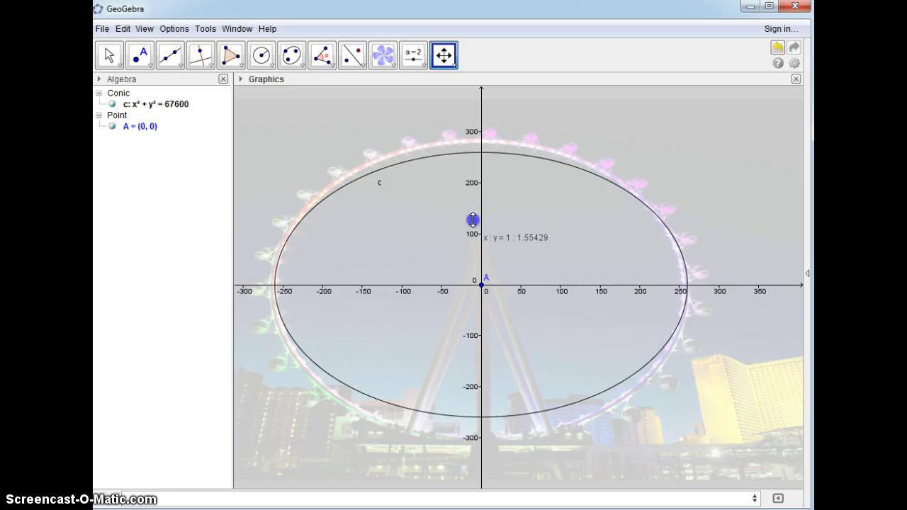
left_click_drag(480, 211, 480, 192)
left_click(478, 318)
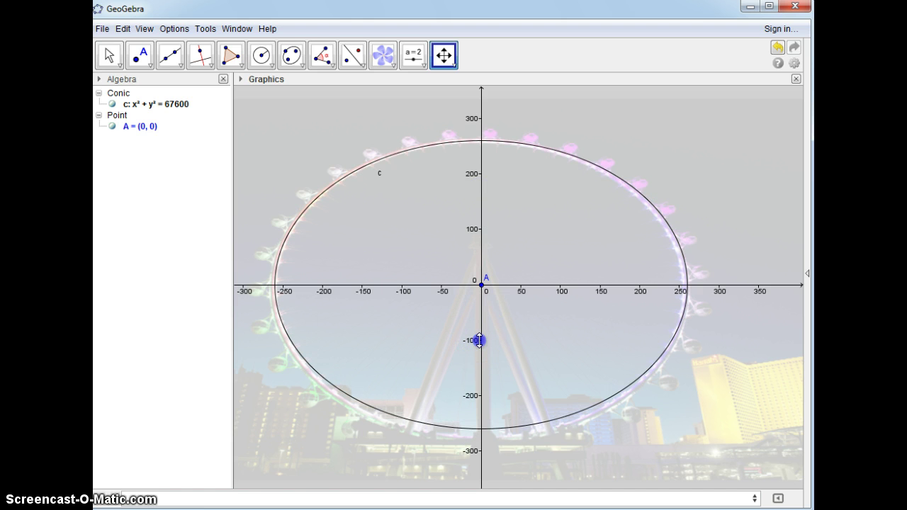
left_click_drag(478, 339, 479, 341)
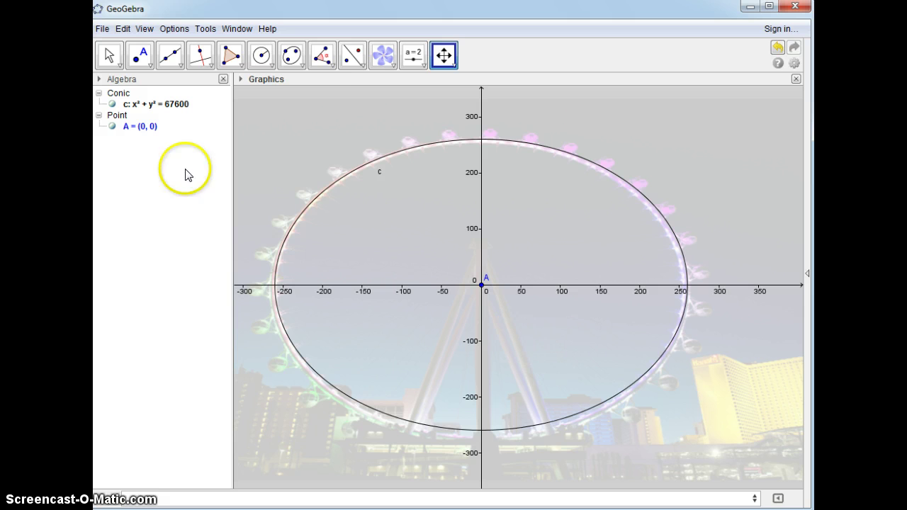
left_click(140, 57)
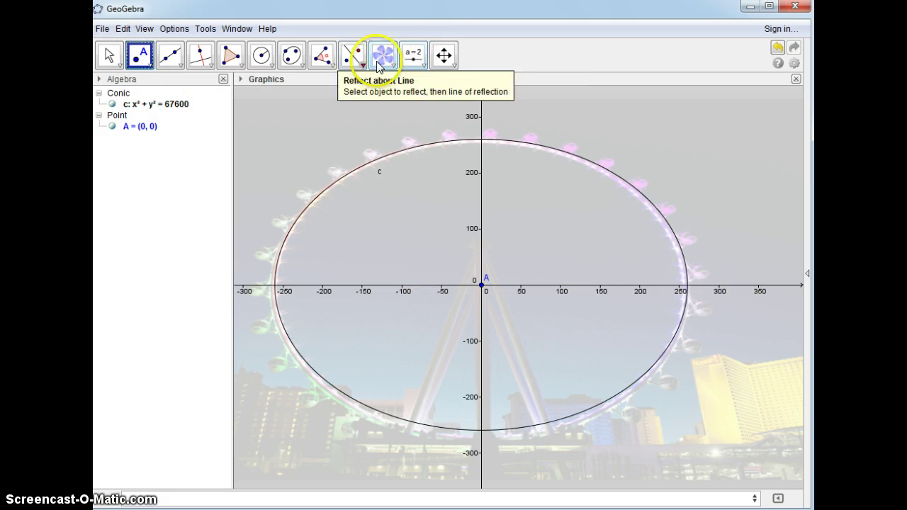
left_click(443, 56)
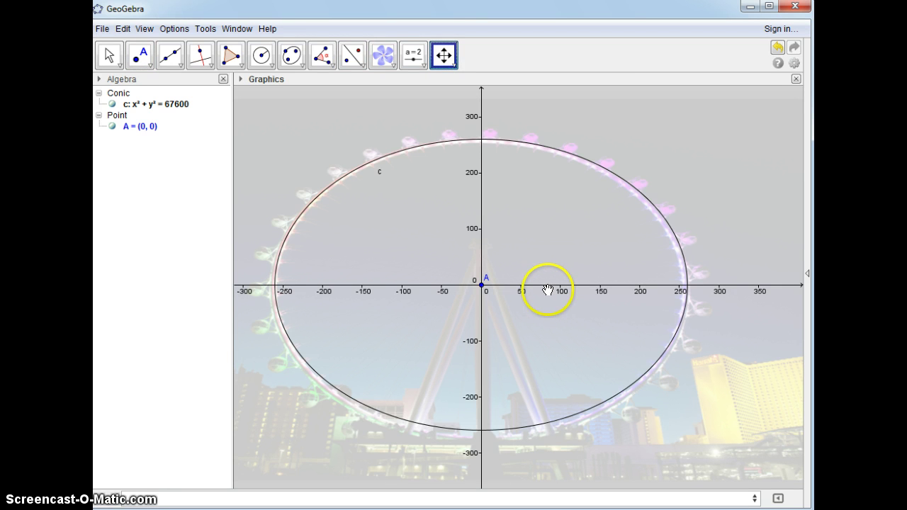
left_click_drag(542, 286, 543, 286)
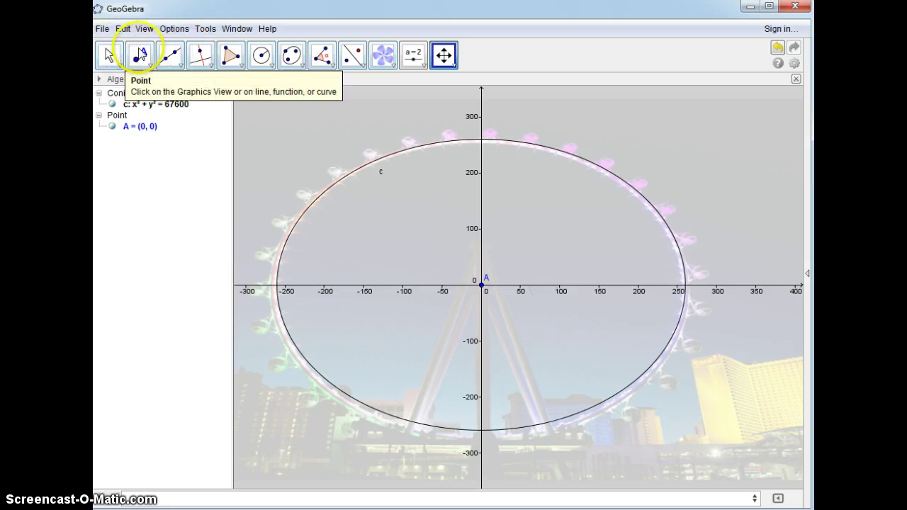
- Place a point at (260, 0), where the circle crosses the positive x-axis
left_click(145, 65)
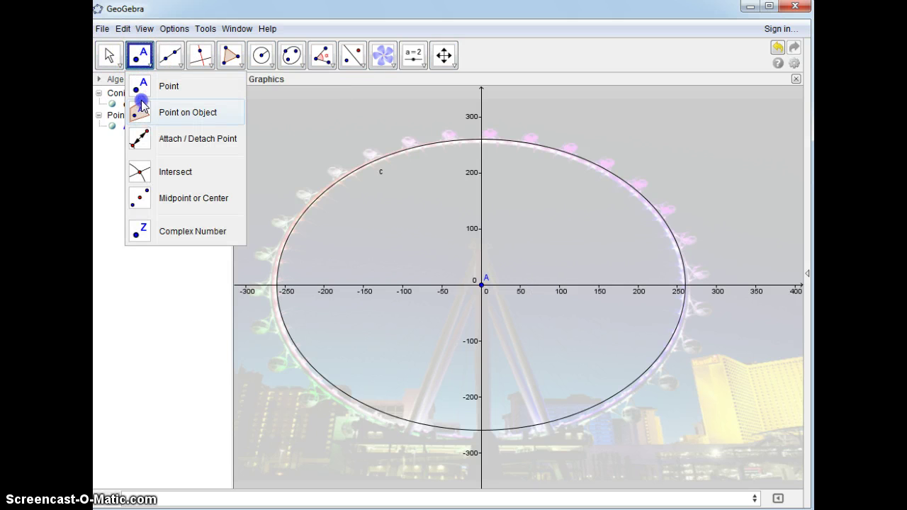
left_click(142, 87)
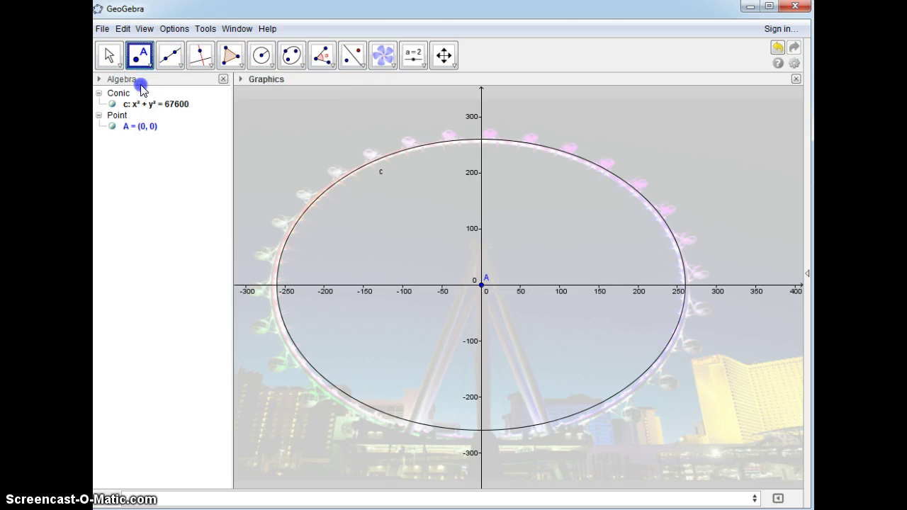
left_click(686, 287)
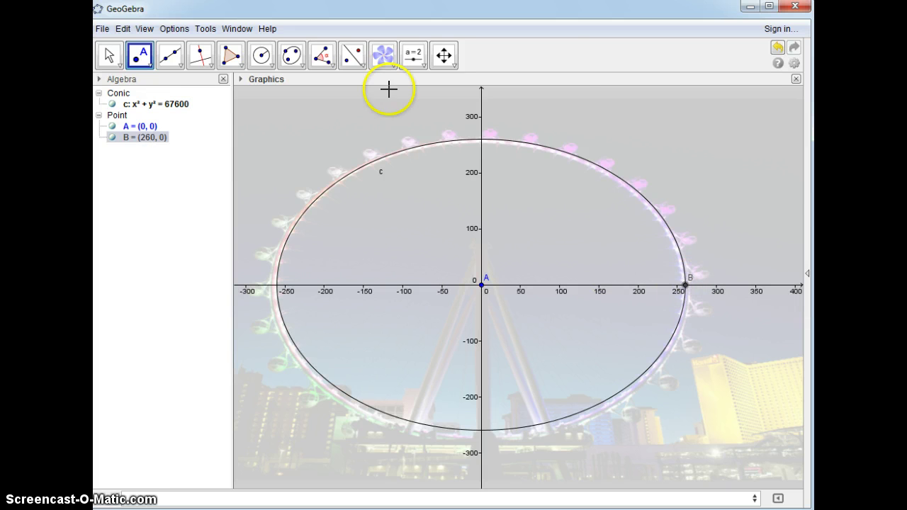
- Add the text label "radius = 260 feet" outside the circle, just below point B
left_click(382, 55)
left_click(390, 86)
left_click(704, 325)
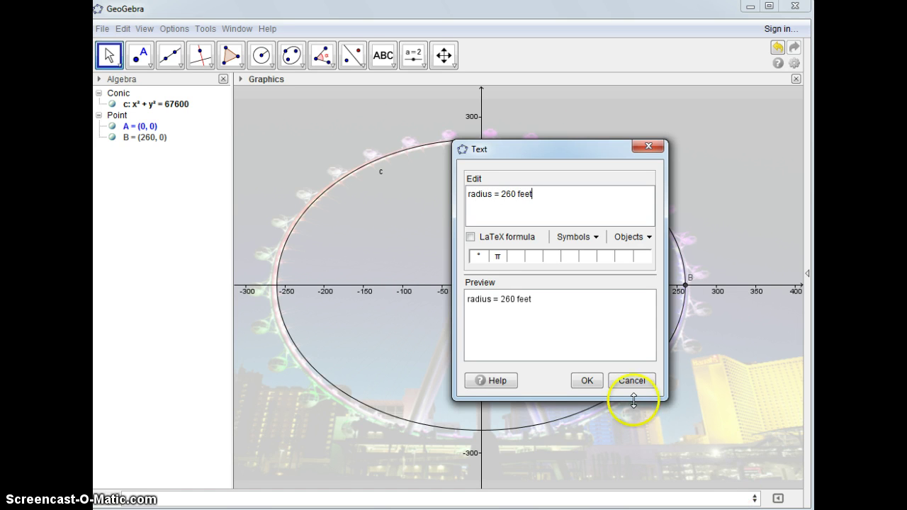
left_click(592, 380)
- Add the title text "High Roller Ferris Wheel in Las Vegas" above the upper right of the wheel
left_click(370, 48)
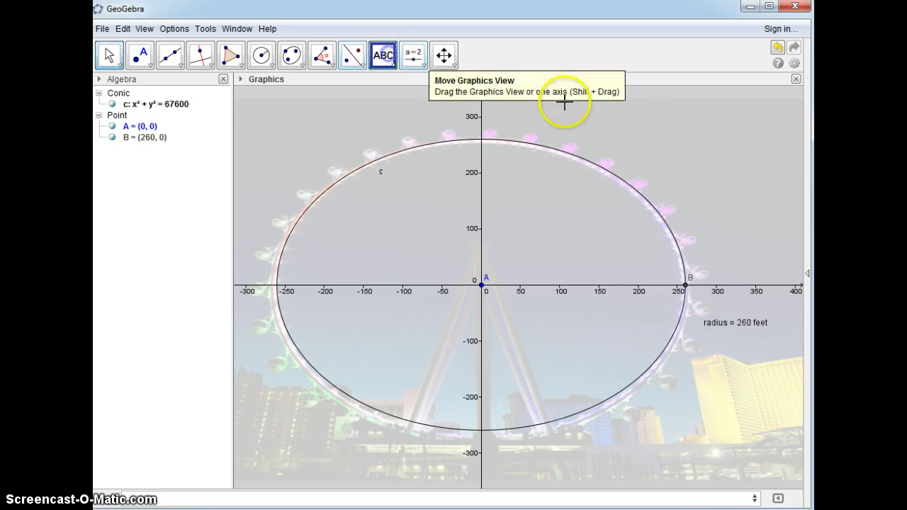
left_click(569, 106)
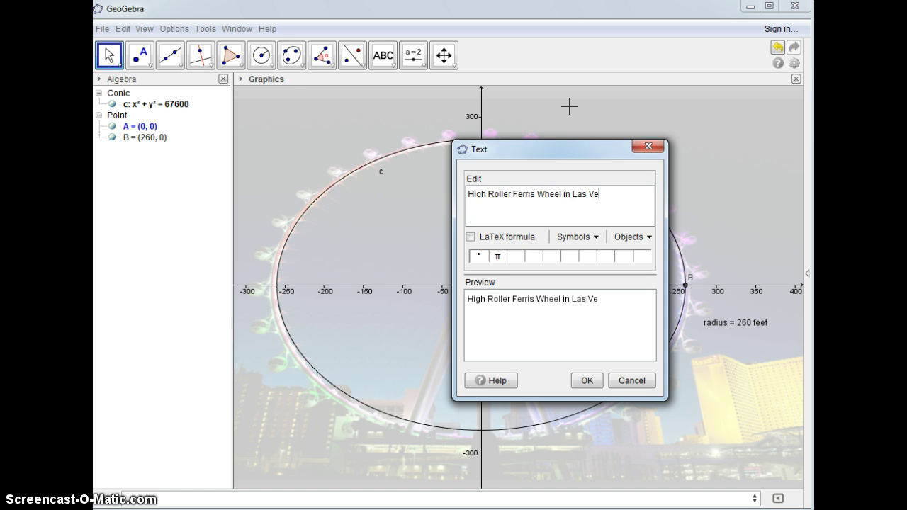
left_click(583, 377)
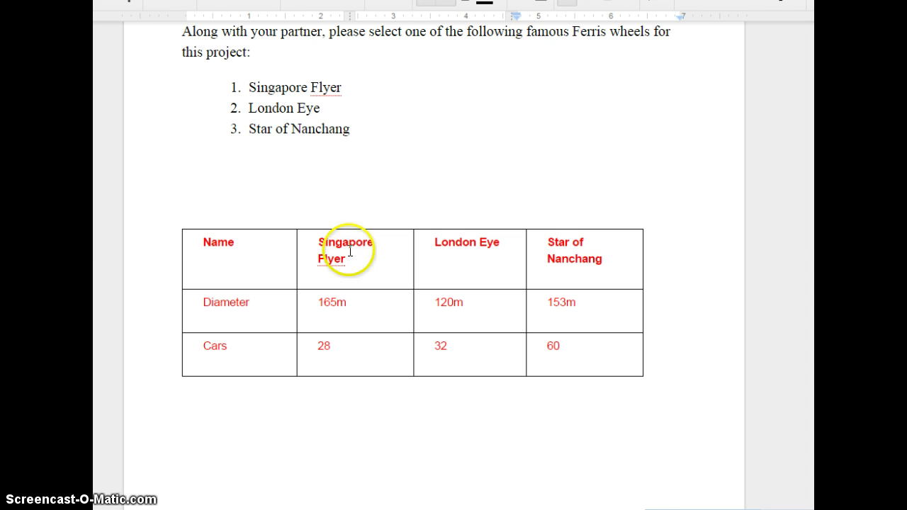
- Measure the circumference of circle c and label it near the circle's upper-left rim
scroll(351, 252, "down", 8)
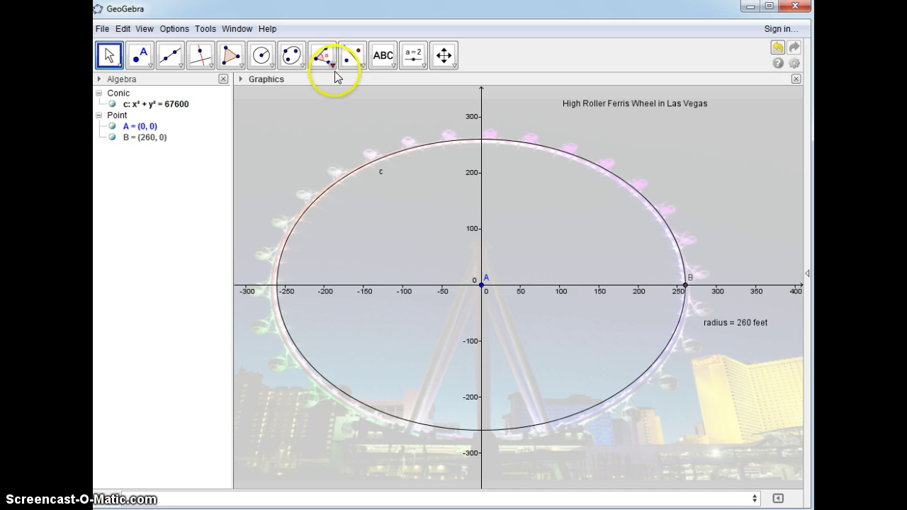
left_click(333, 65)
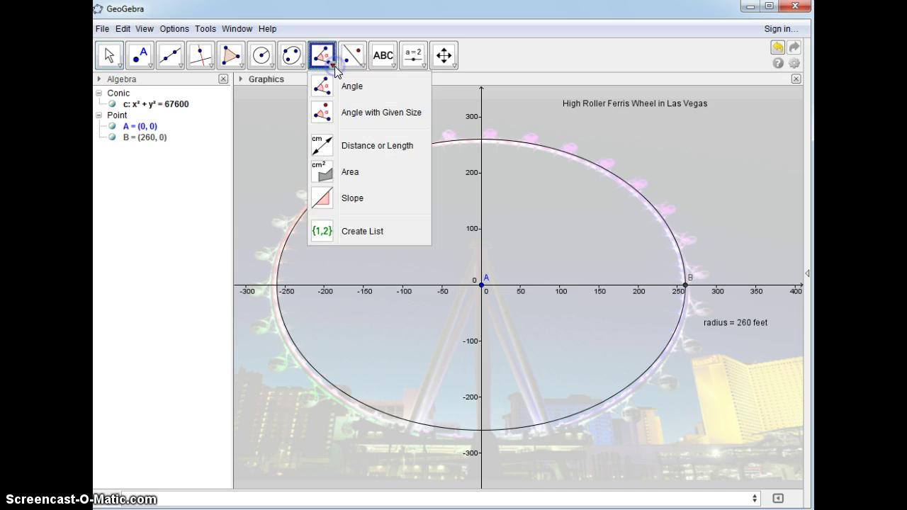
left_click(315, 144)
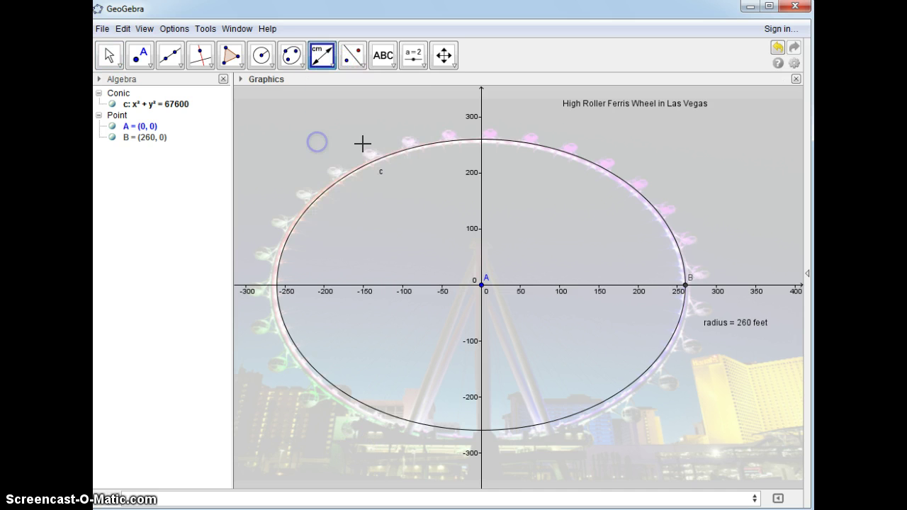
left_click(375, 161)
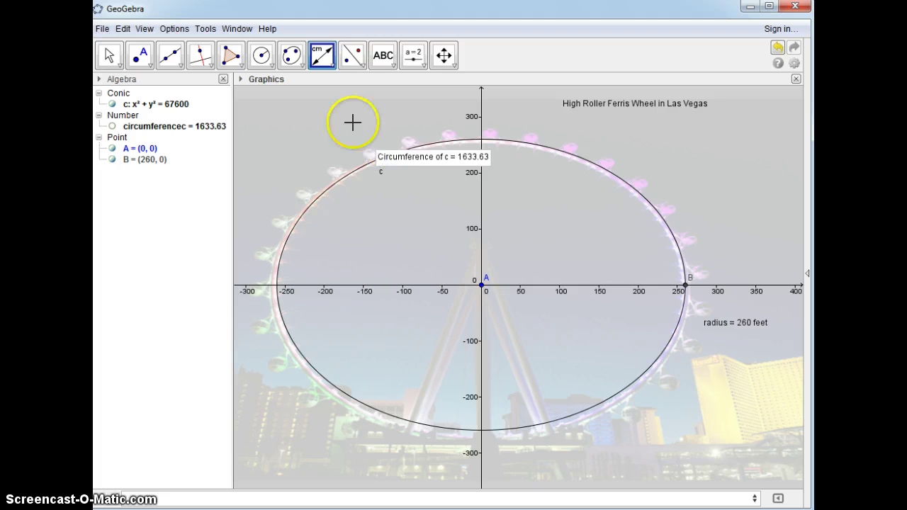
- Measure the area of circle c and label it on the upper-left rim below the circumference label
left_click(333, 67)
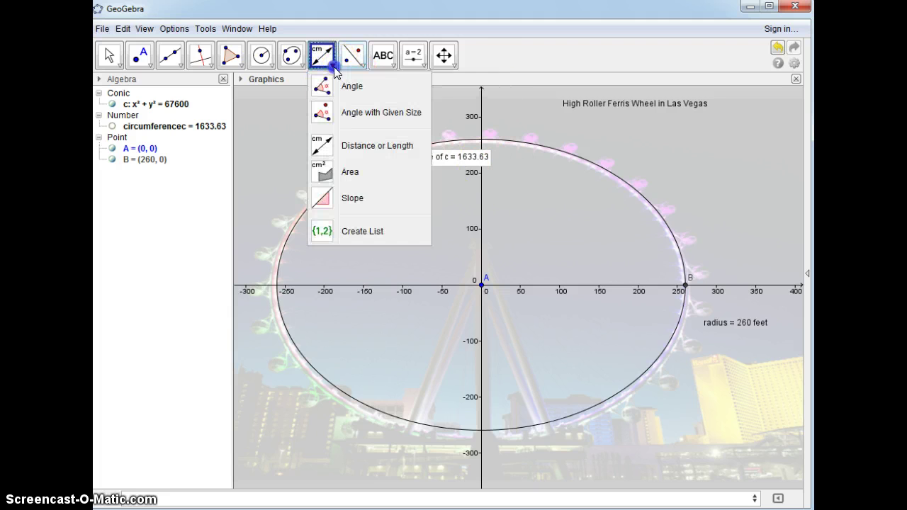
left_click(317, 172)
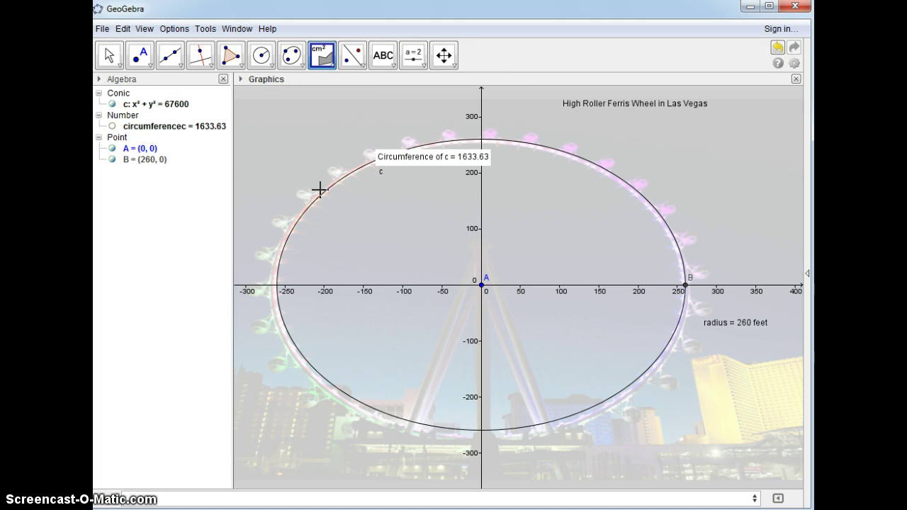
left_click(321, 191)
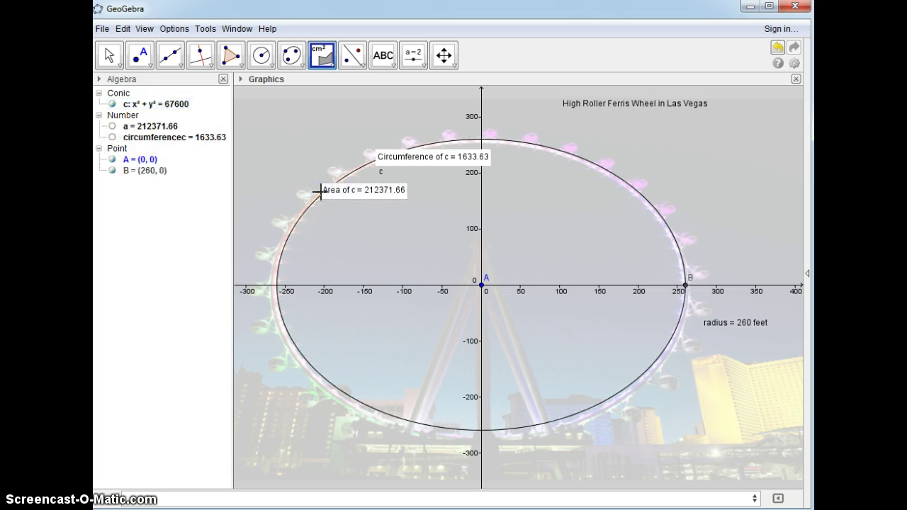
- Check the calculations table in the project document and attach a point to the circle at about (227, 127), beside a pictured cabin
key("alt+Tab")
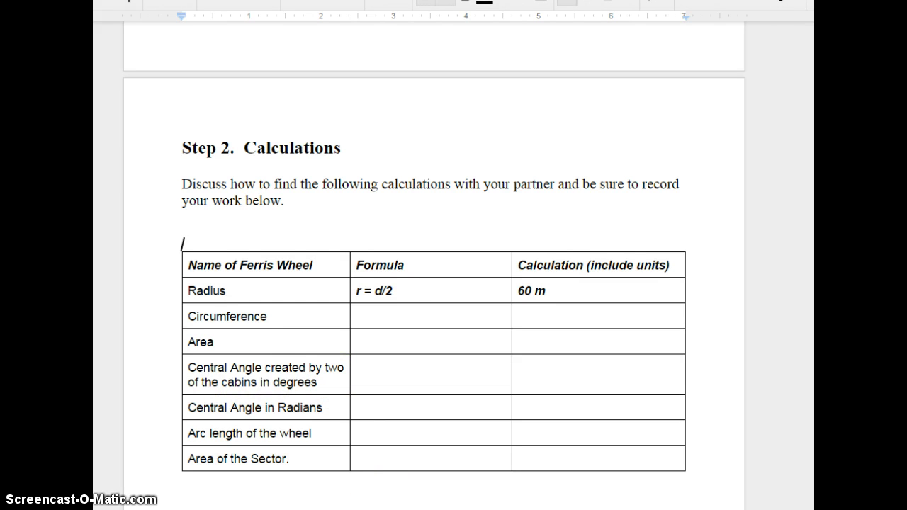
key("alt+Tab")
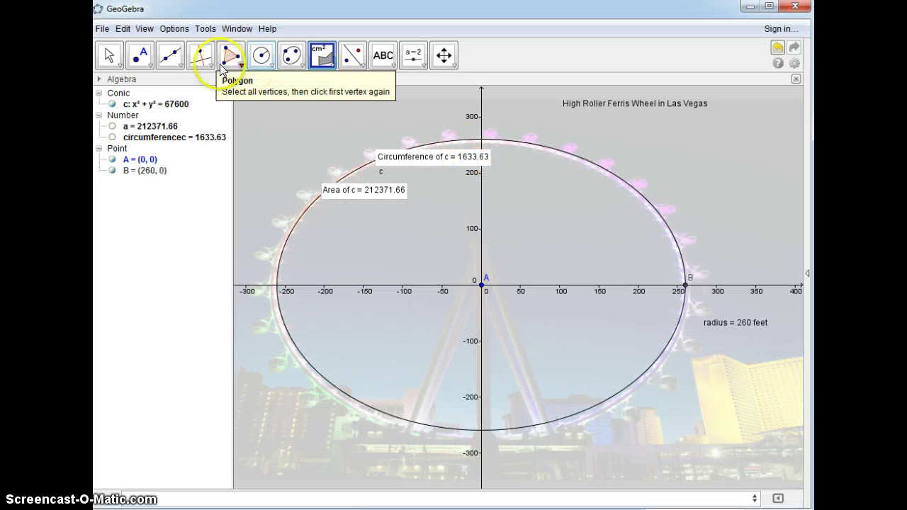
left_click_drag(140, 56, 142, 105)
left_click(142, 105)
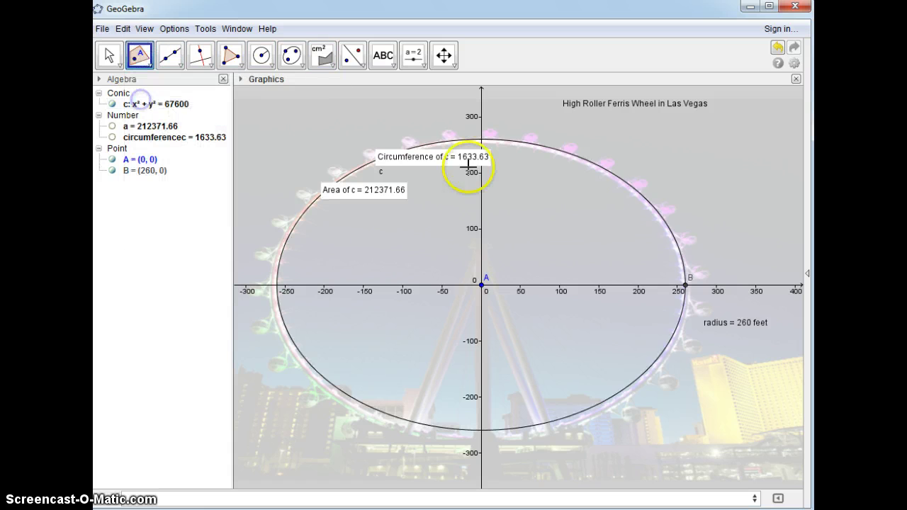
left_click(659, 213)
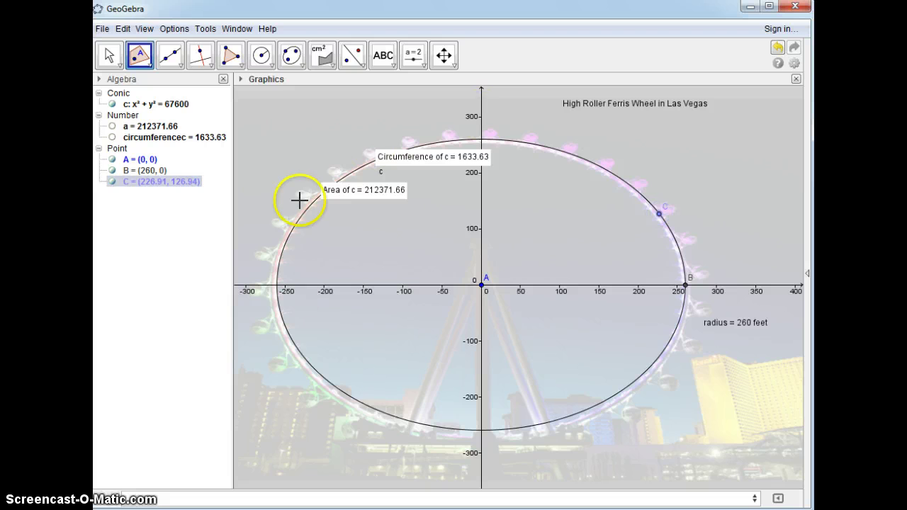
- Construct a counter-clockwise angle of 360/28° (12.86°) from point C about centre A
left_click(323, 71)
left_click(318, 114)
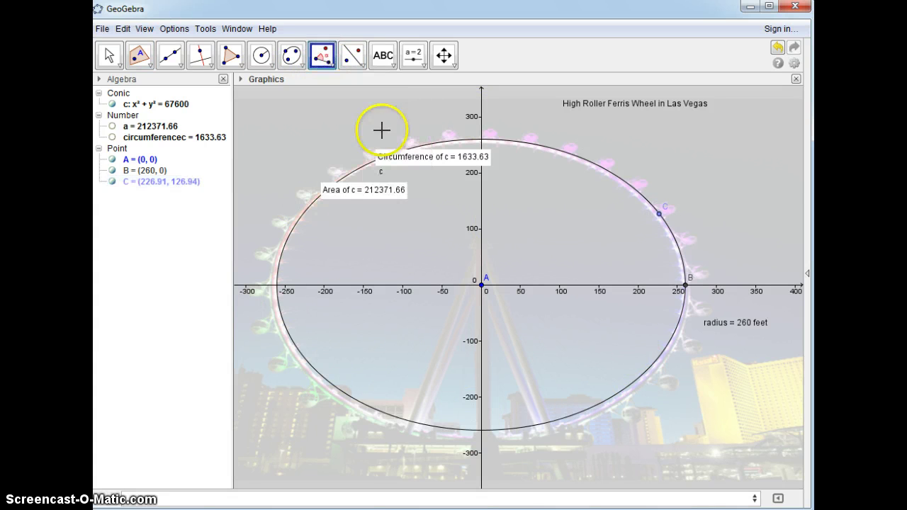
left_click(657, 213)
left_click(483, 284)
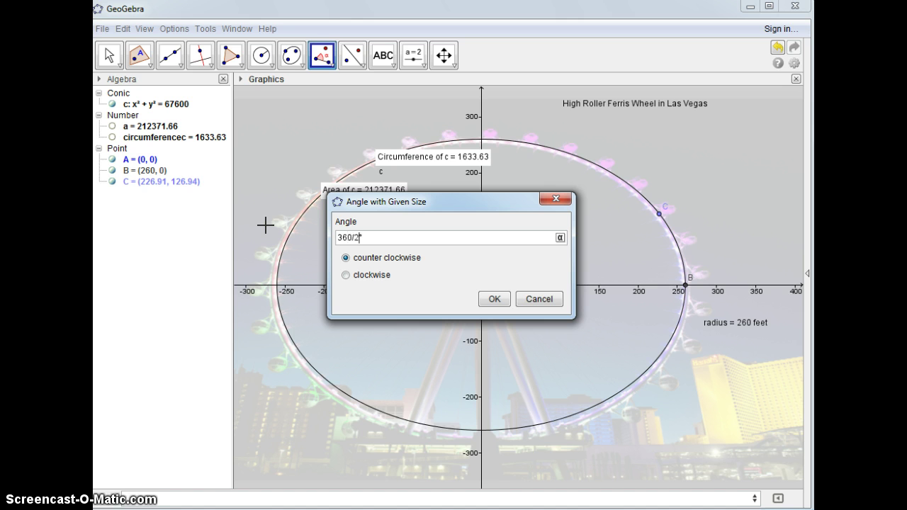
left_click(488, 299)
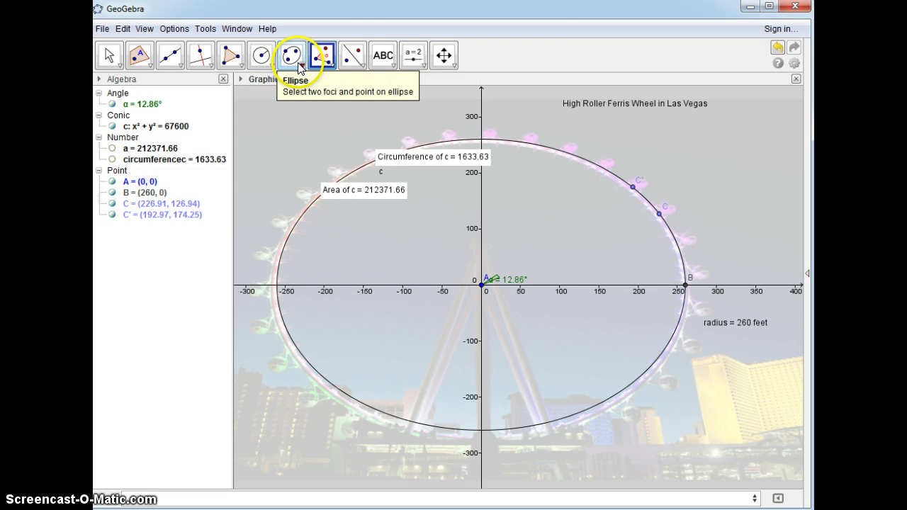
- Draw a circular sector with centre A from point C to point C'
left_click(264, 59)
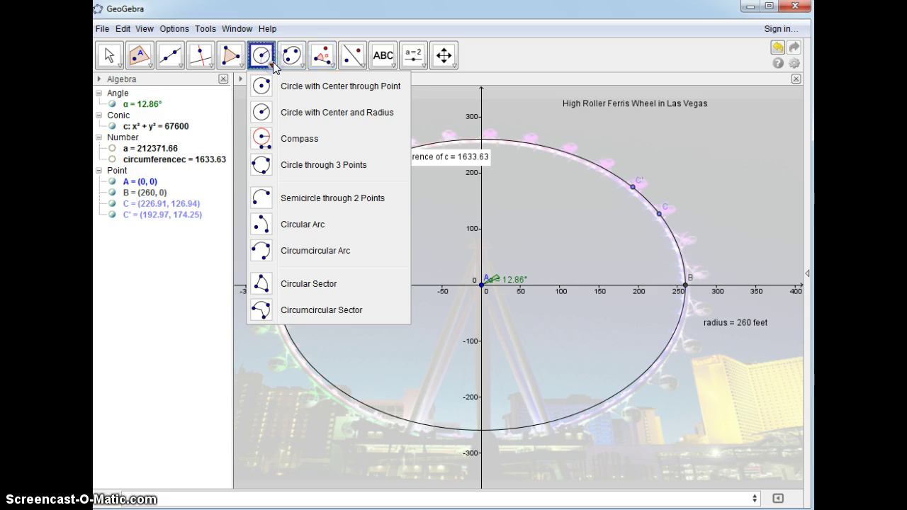
left_click(263, 283)
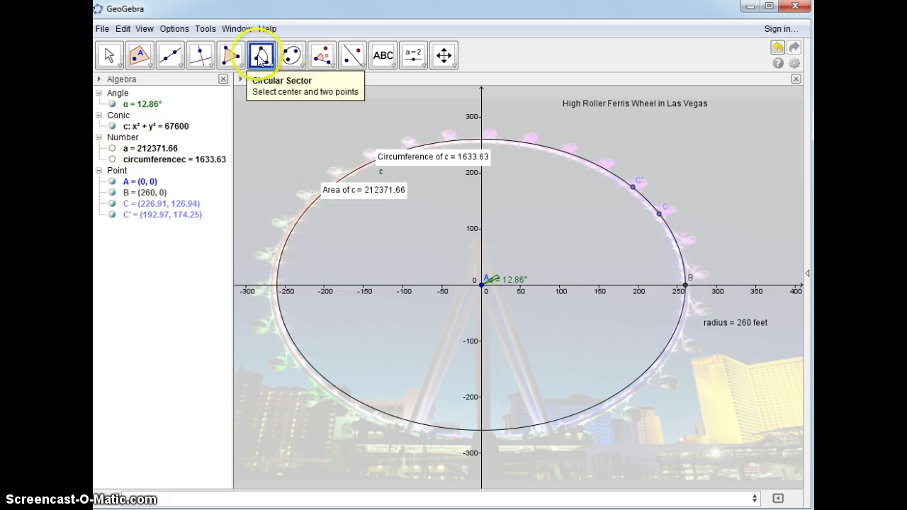
left_click(482, 286)
left_click(659, 213)
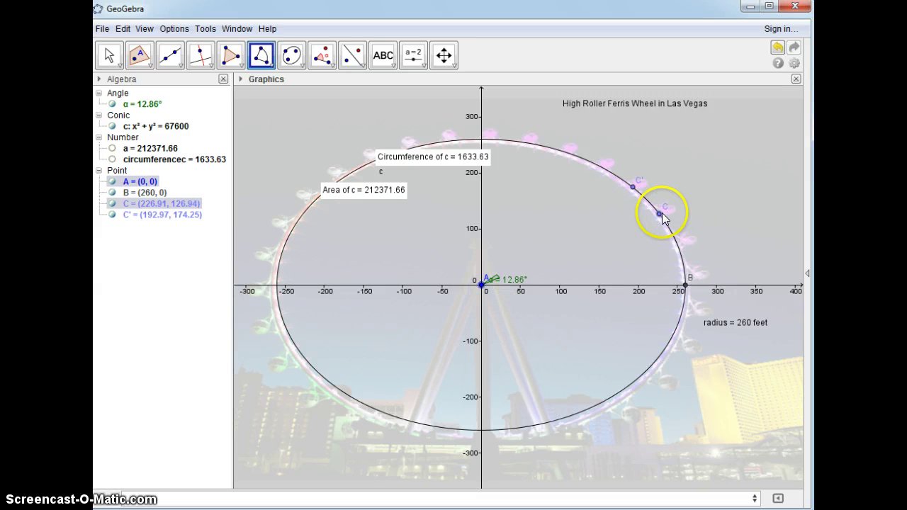
left_click(633, 187)
- Colour the sector light orange (#FFCC66) and raise its opacity to about 30%
right_click(615, 213)
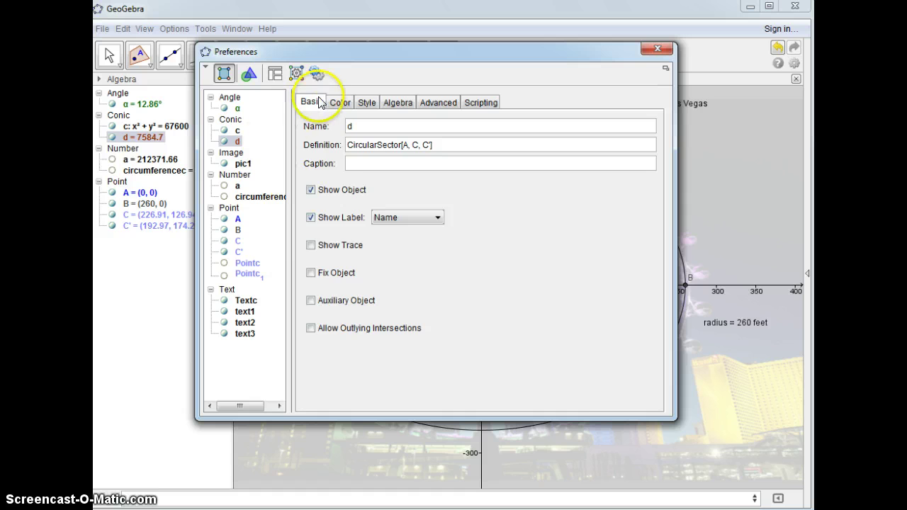
left_click(336, 102)
left_click(394, 151)
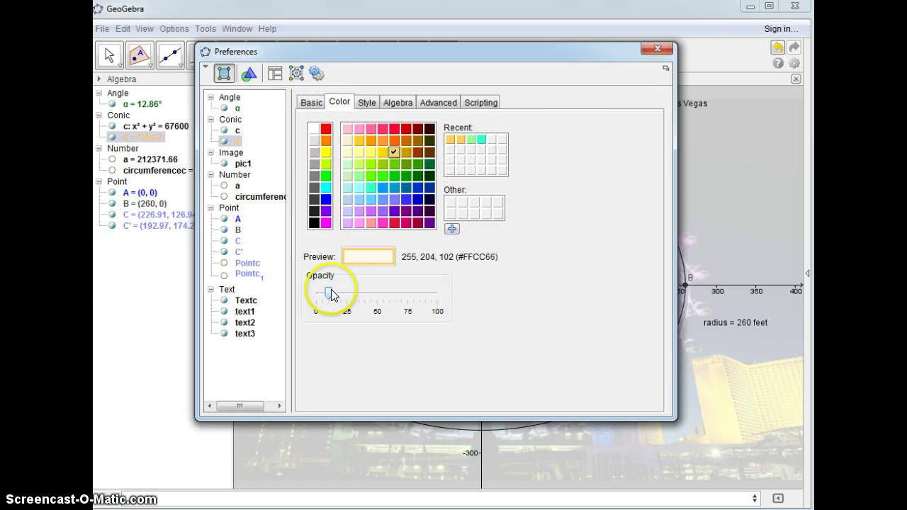
left_click_drag(328, 291, 352, 292)
left_click(658, 49)
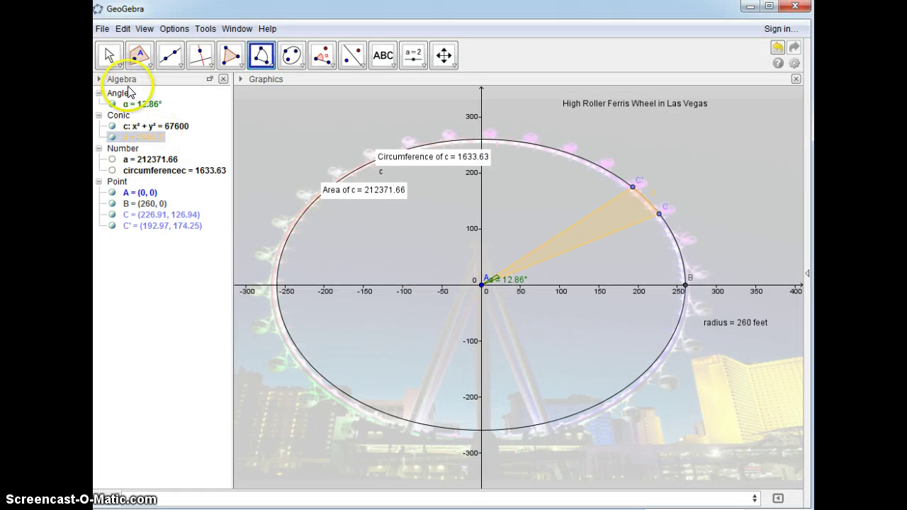
- Rename angle α to "central"
right_click(134, 105)
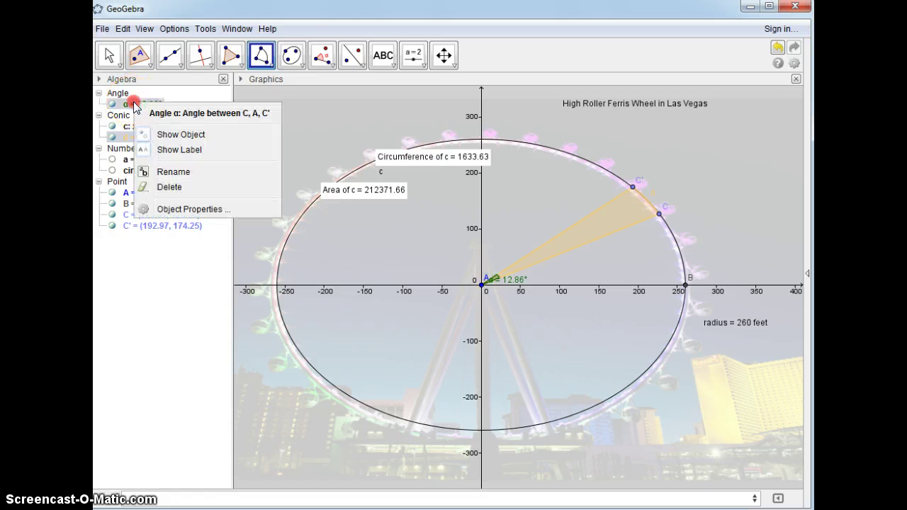
left_click(158, 172)
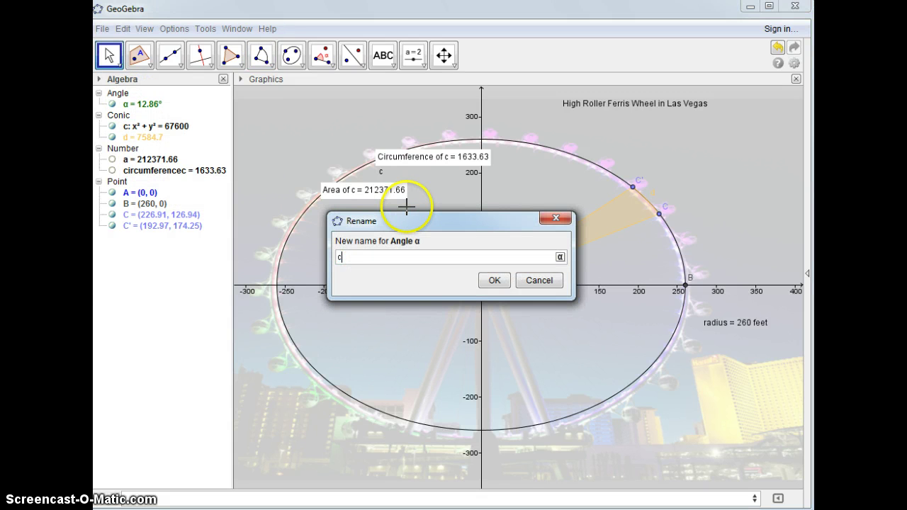
left_click(496, 281)
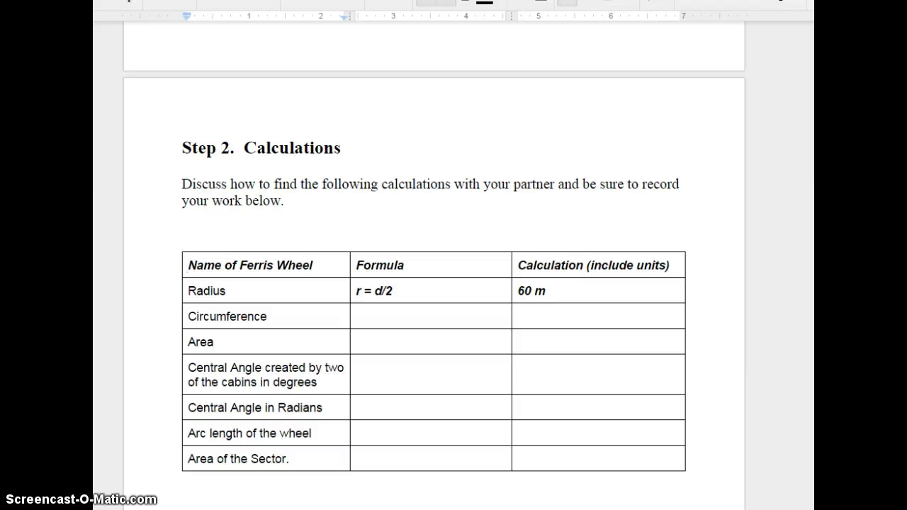
- Enter the formula "angle * 2pi/ 360" for Central Angle in Radians in the project document's table, and return to GeoGebra
left_click(438, 408)
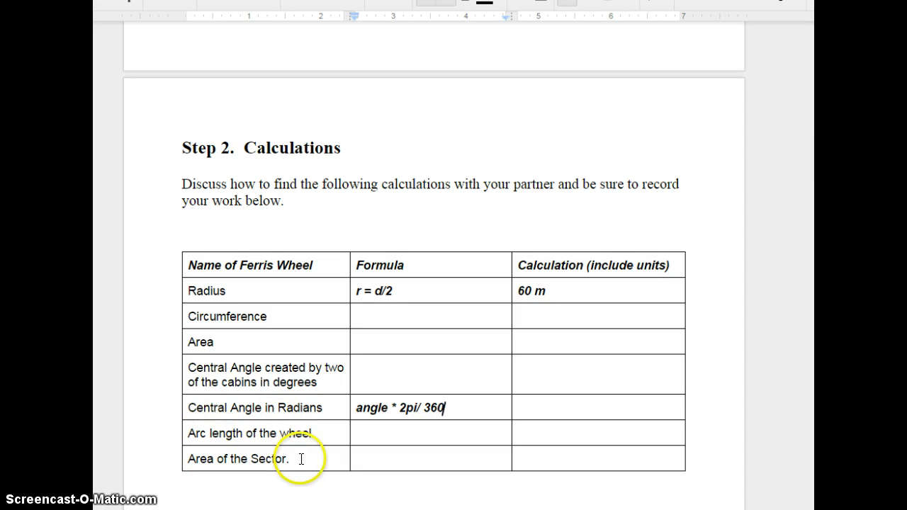
key("alt+Tab")
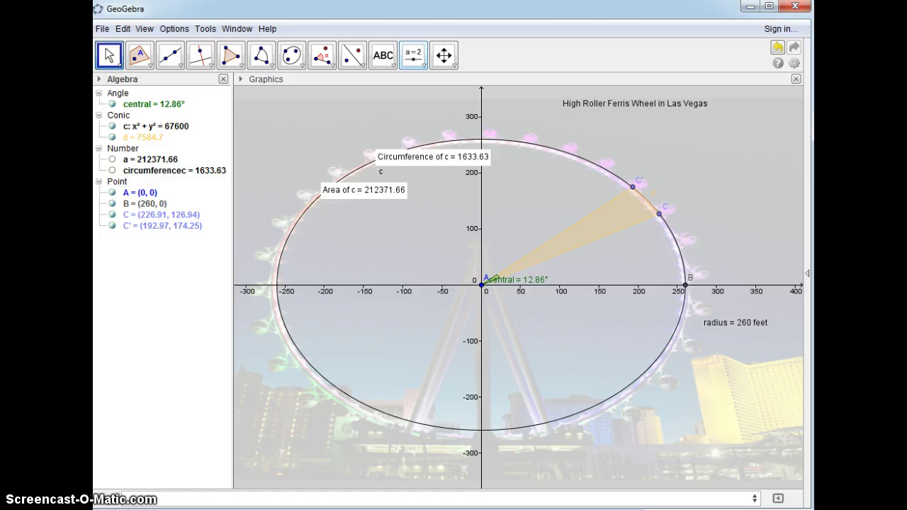
- Measure the area of the orange sector and reposition its label slightly lower, just under the wedge's middle
left_click(322, 55)
left_click(326, 170)
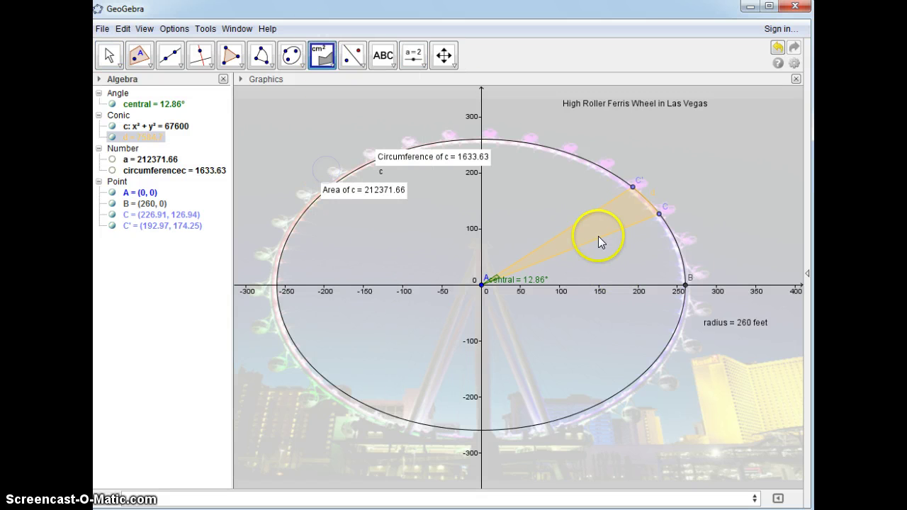
left_click(596, 227)
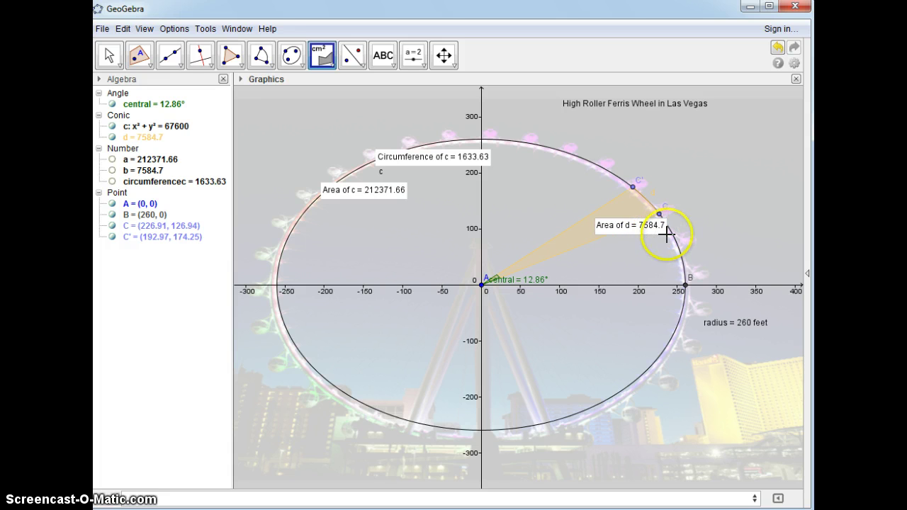
left_click(109, 55)
left_click_drag(603, 233, 576, 246)
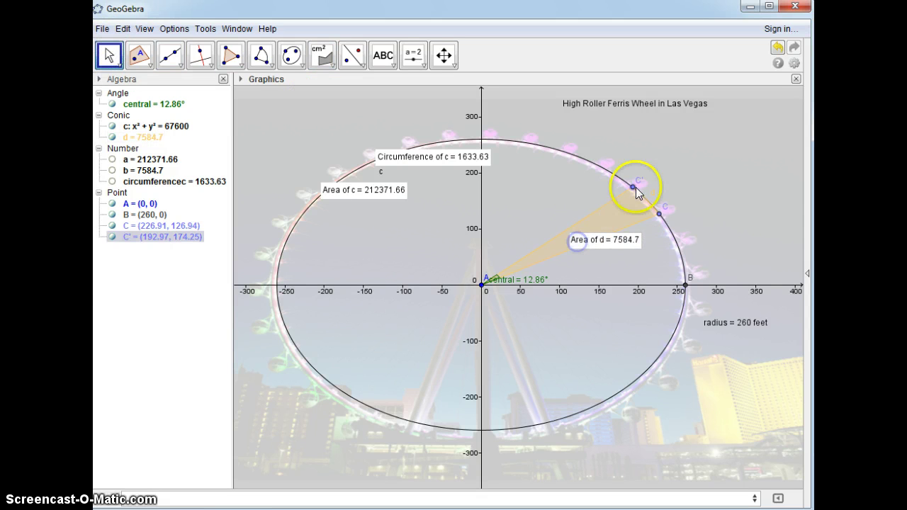
left_click(659, 215)
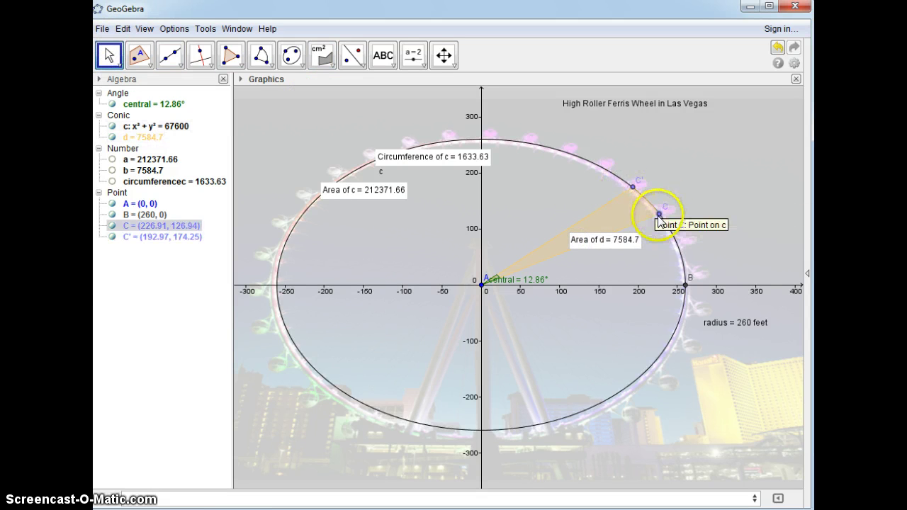
left_click(634, 188)
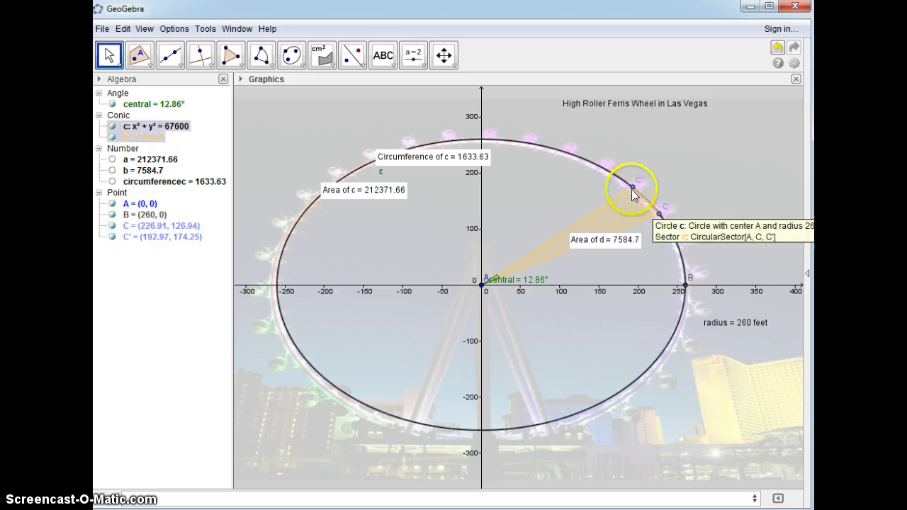
left_click(656, 223)
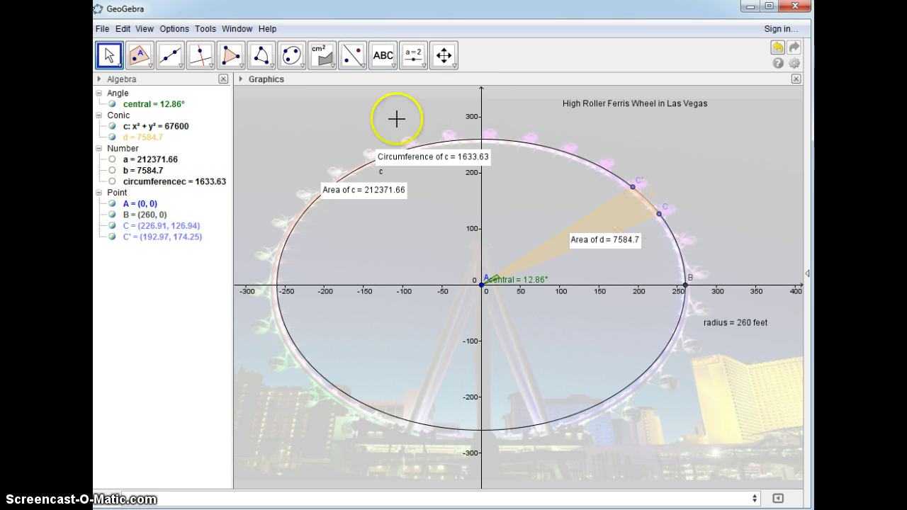
left_click(323, 55)
left_click(317, 142)
left_click(659, 214)
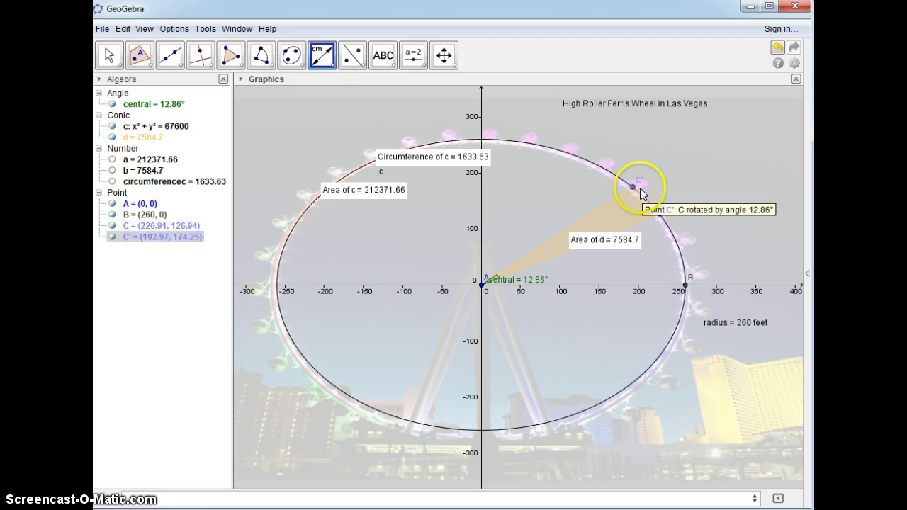
- Draw a circular arc centred at A from point C to point C' along the wheel's rim
left_click(270, 65)
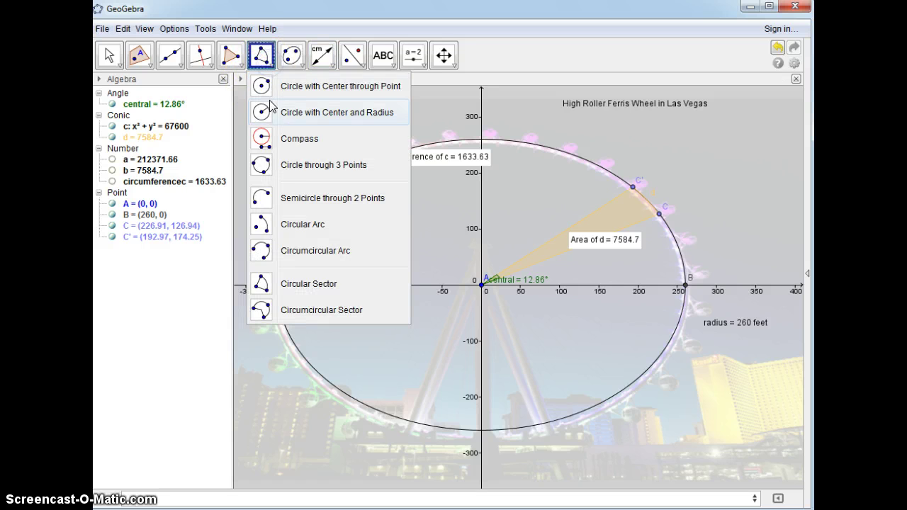
left_click(265, 225)
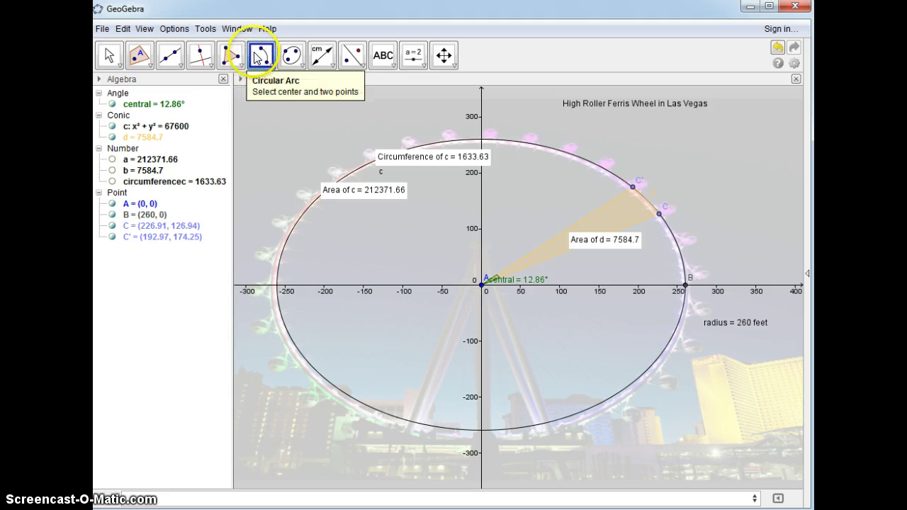
left_click(482, 286)
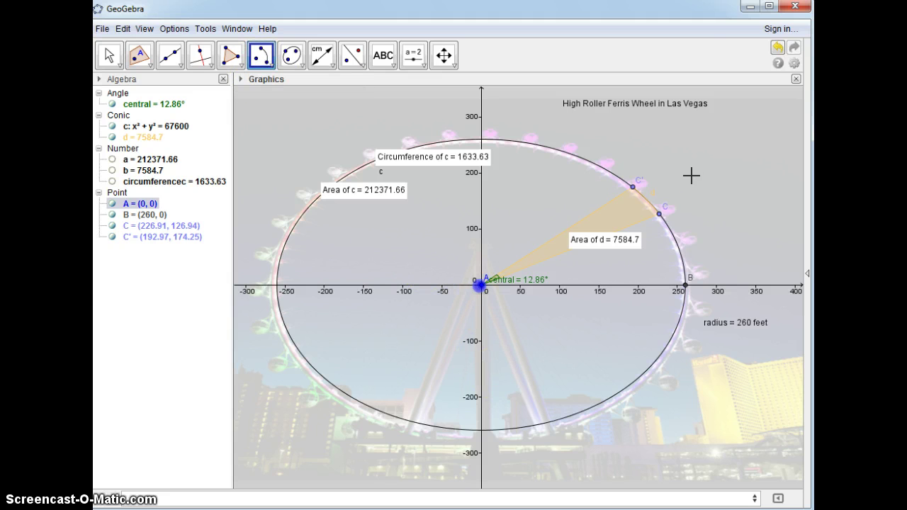
left_click(661, 214)
left_click(633, 187)
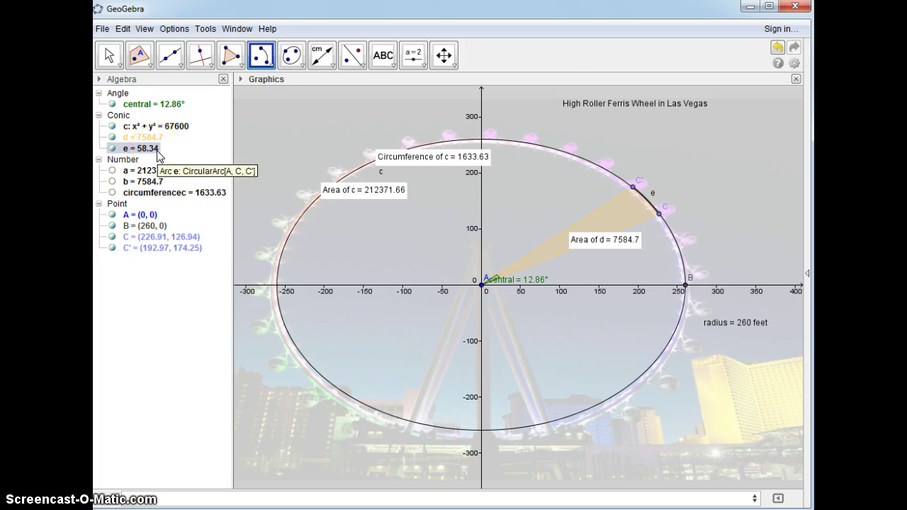
- Add the text "arc length = 58.34 feet" and place it just outside the rim beside arc e
left_click(382, 56)
left_click(384, 83)
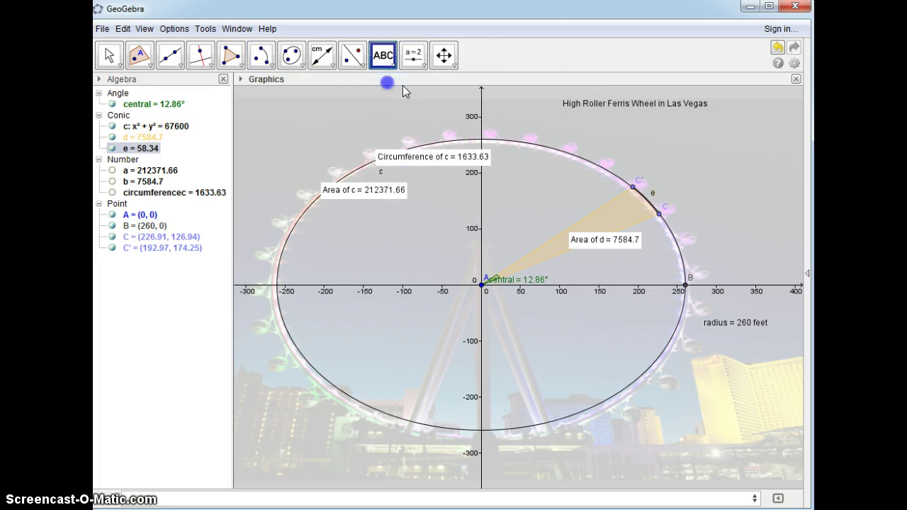
left_click(700, 183)
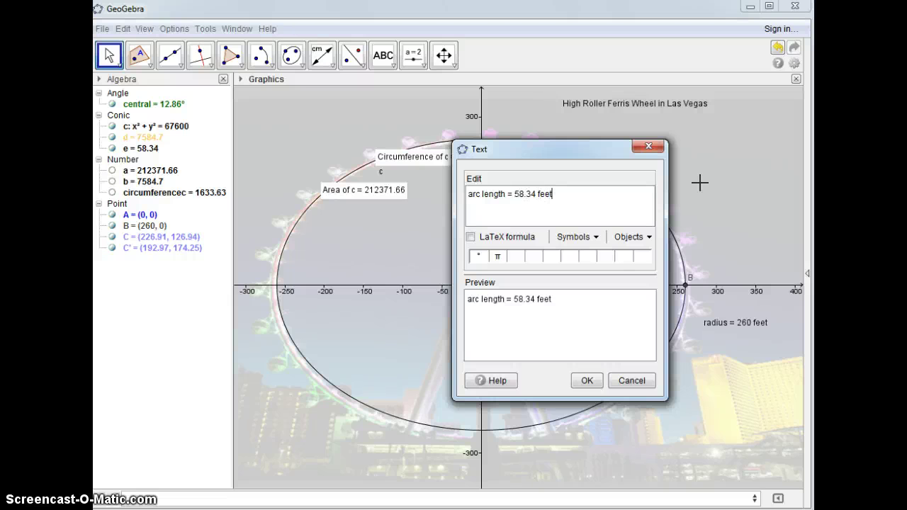
left_click(585, 380)
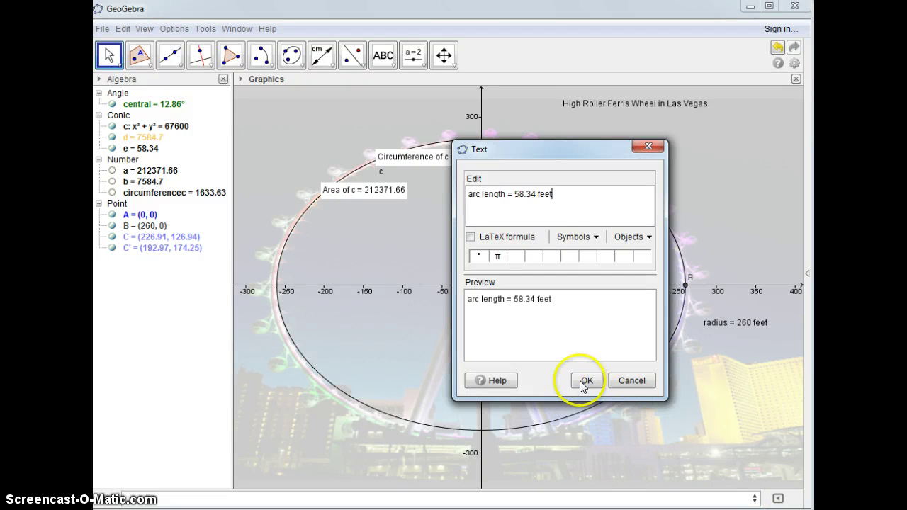
left_click(107, 56)
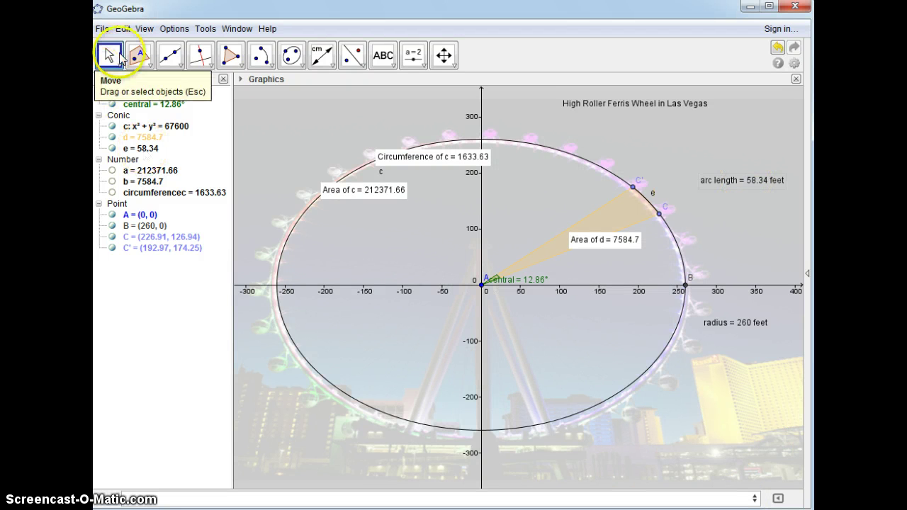
left_click_drag(740, 171, 705, 197)
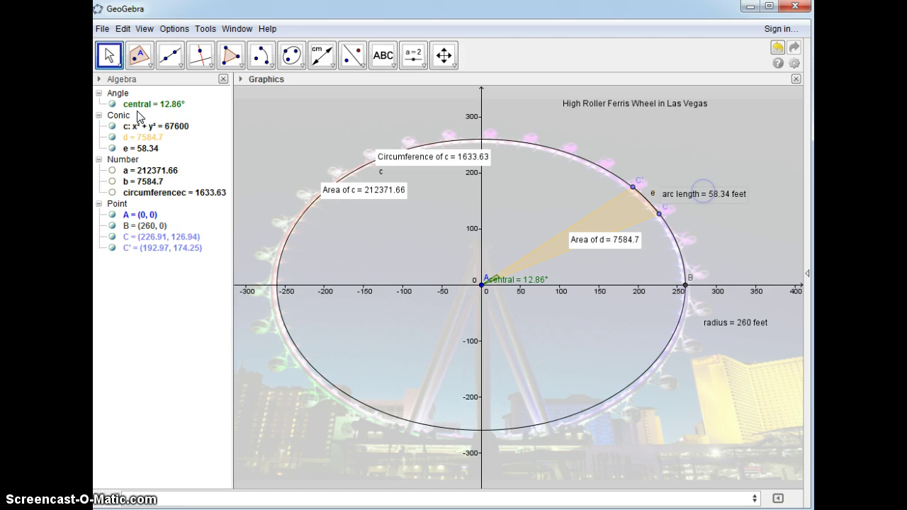
- Raise the opacity of the background photo pic1 to about 75%
left_click(122, 30)
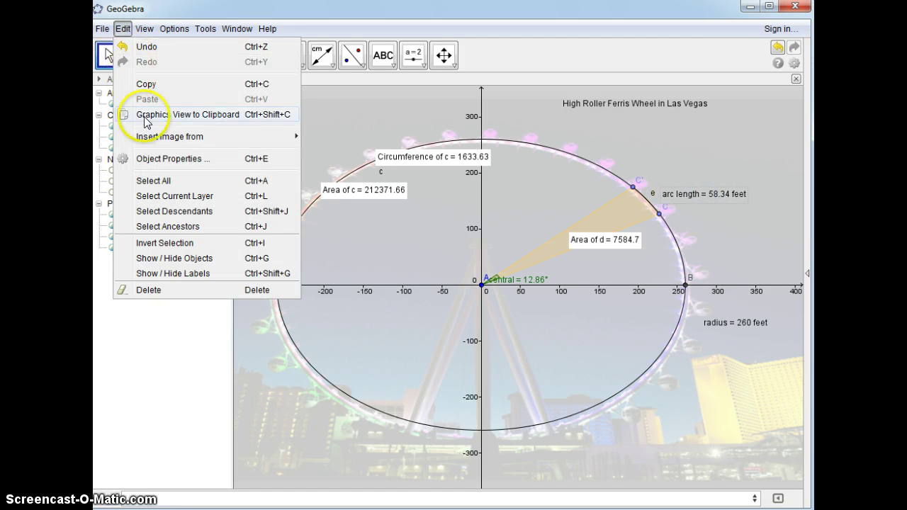
left_click(138, 157)
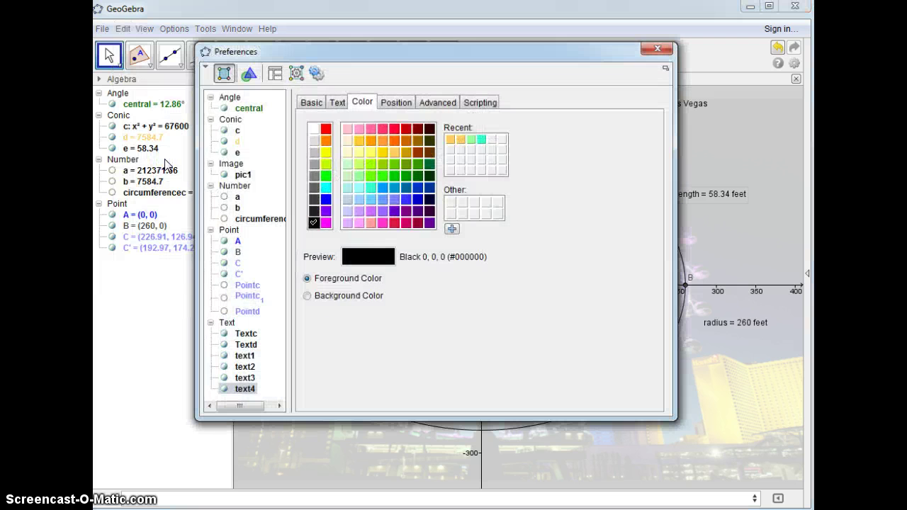
left_click(221, 167)
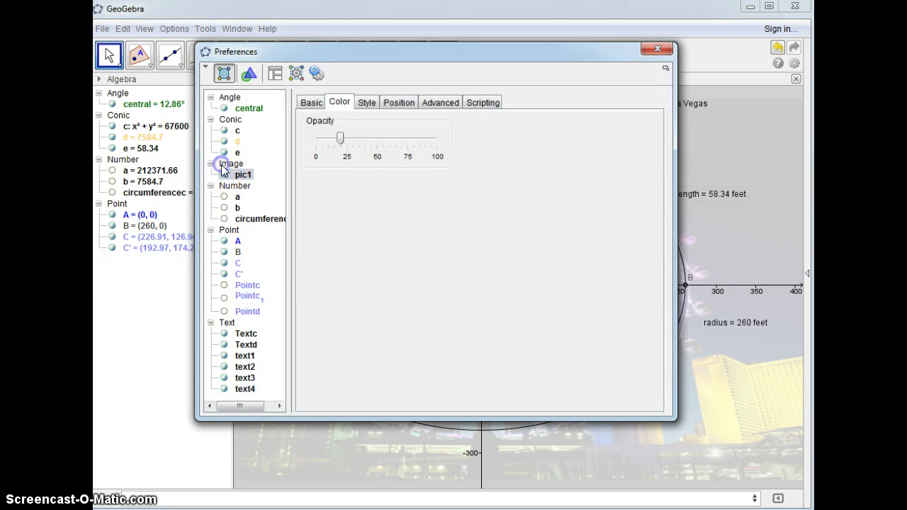
left_click(411, 140)
left_click_drag(339, 139, 408, 144)
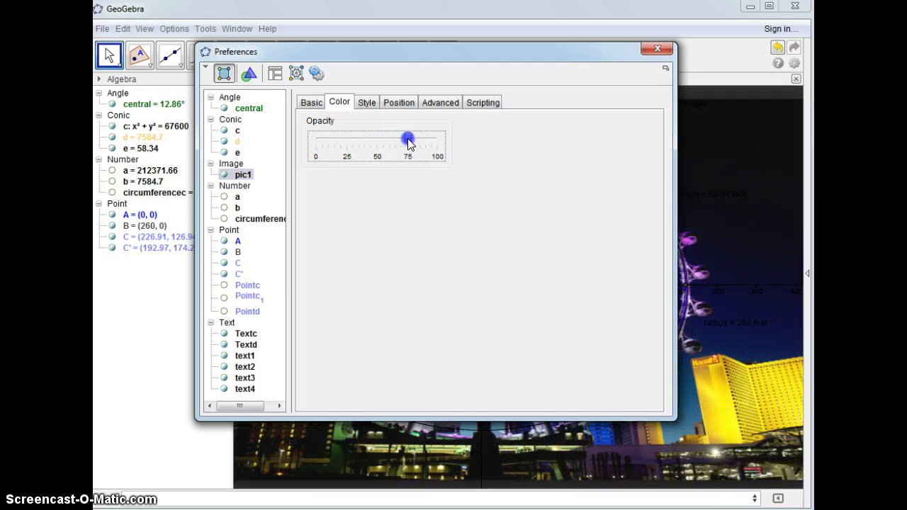
left_click(656, 48)
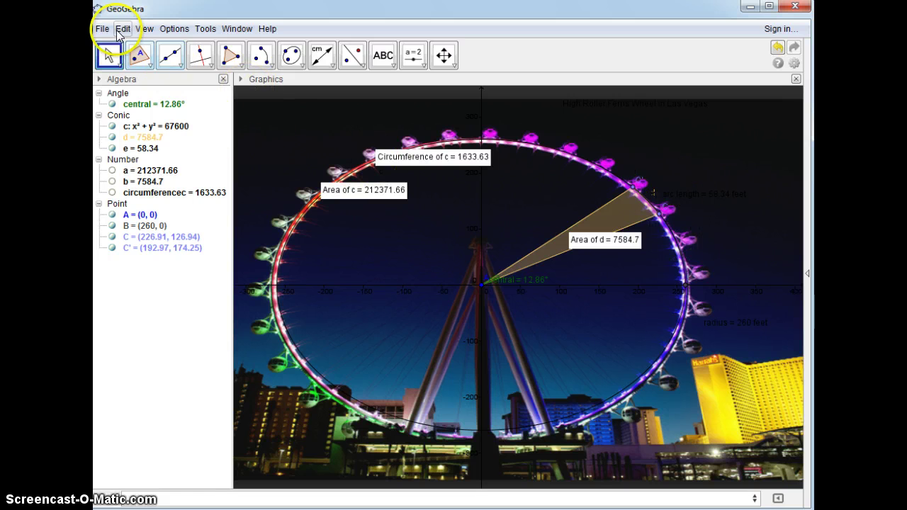
- Set the opacity of the background photo pic1 to about 55%
left_click(117, 30)
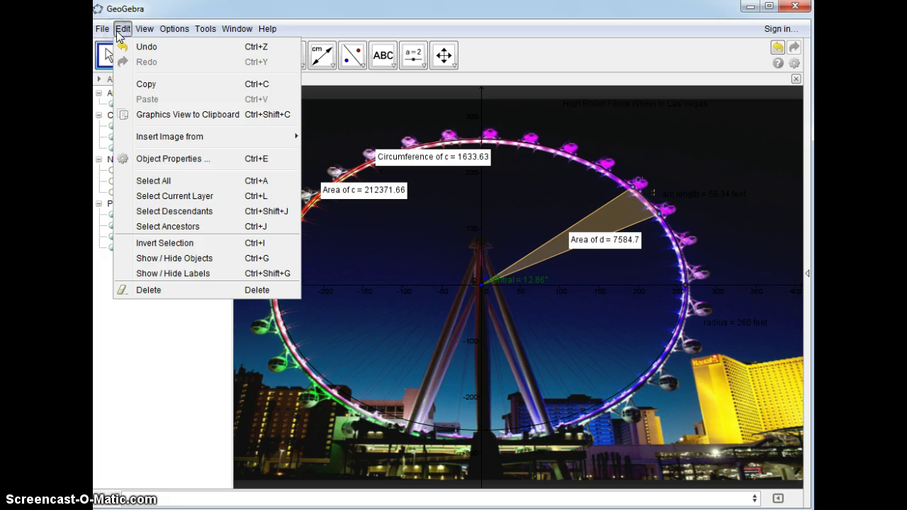
left_click(148, 154)
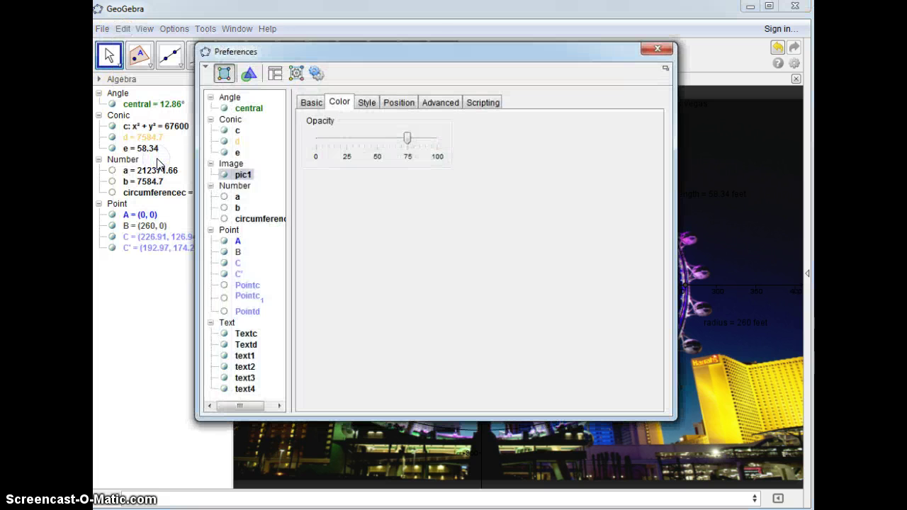
left_click_drag(407, 139, 384, 144)
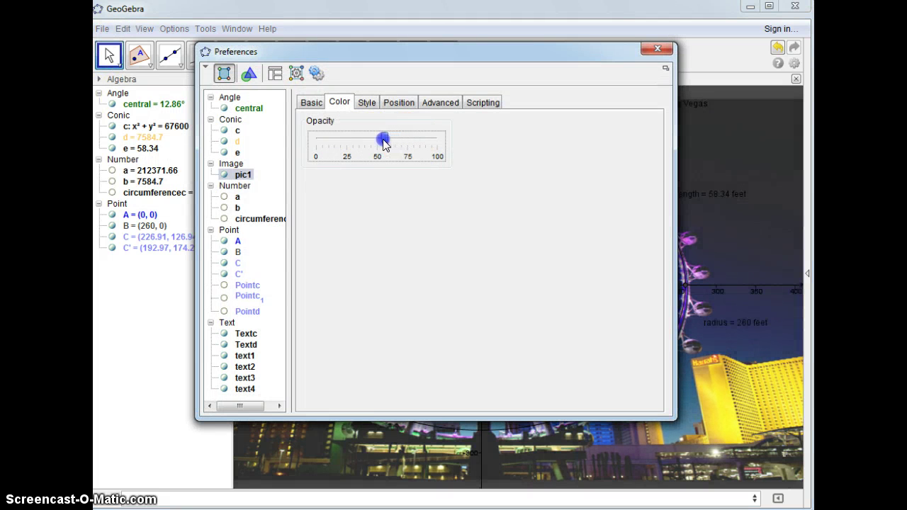
left_click(658, 48)
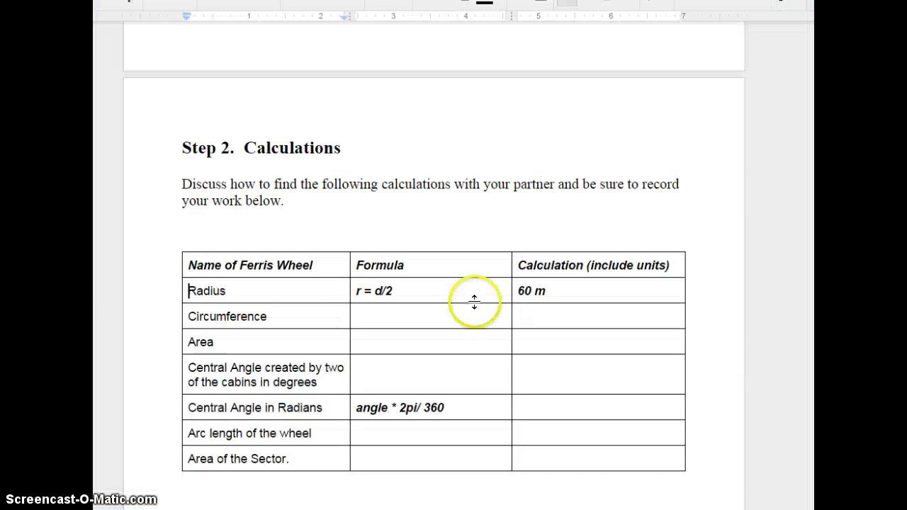
- Review the project document's technology instructions, reflection questions and table of Ferris wheel diameters and cars
scroll(478, 304, "down", 10)
scroll(485, 306, "down", 8)
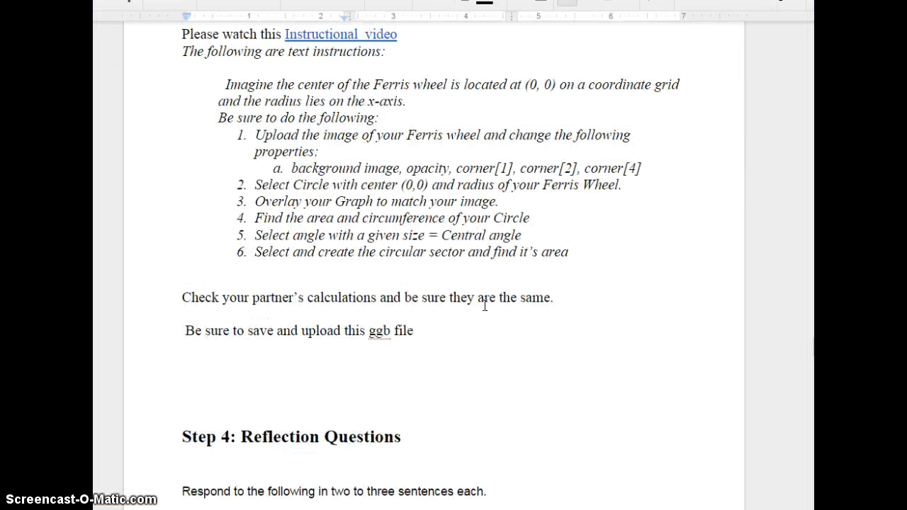
scroll(425, 300, "up", 3)
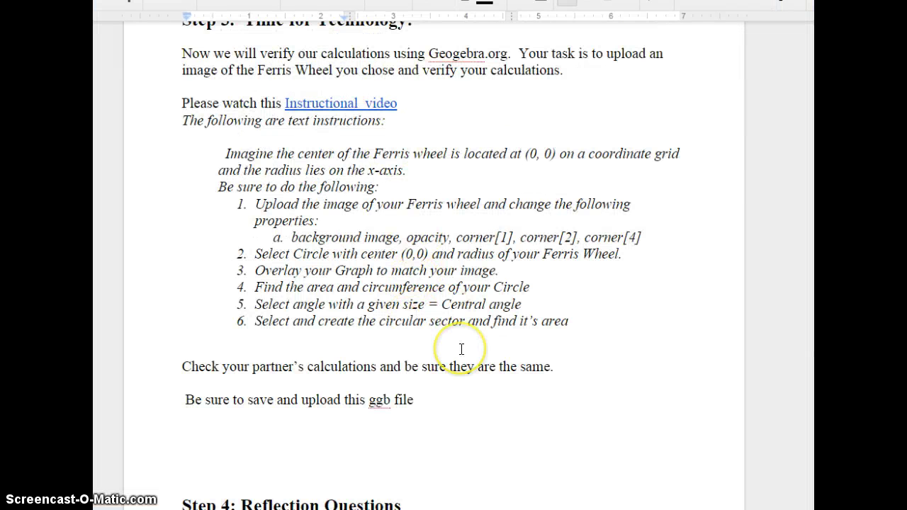
scroll(462, 349, "down", 6)
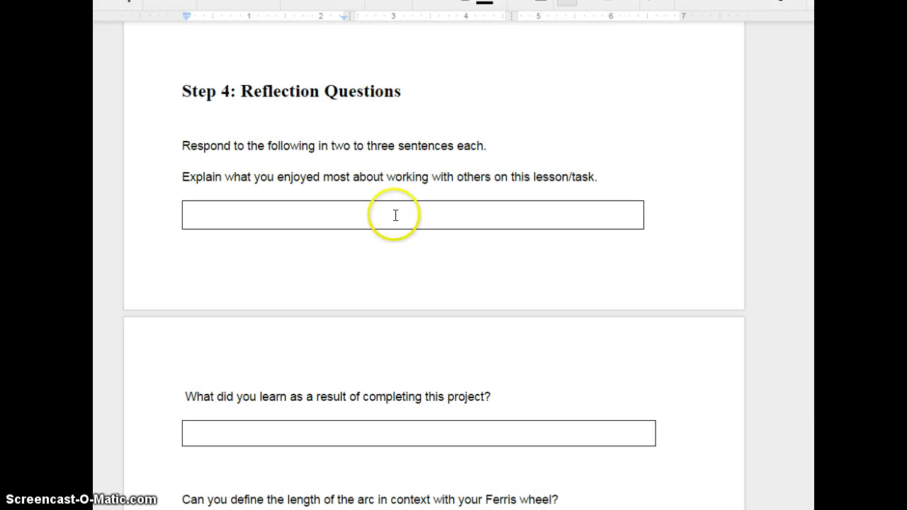
scroll(396, 214, "down", 1)
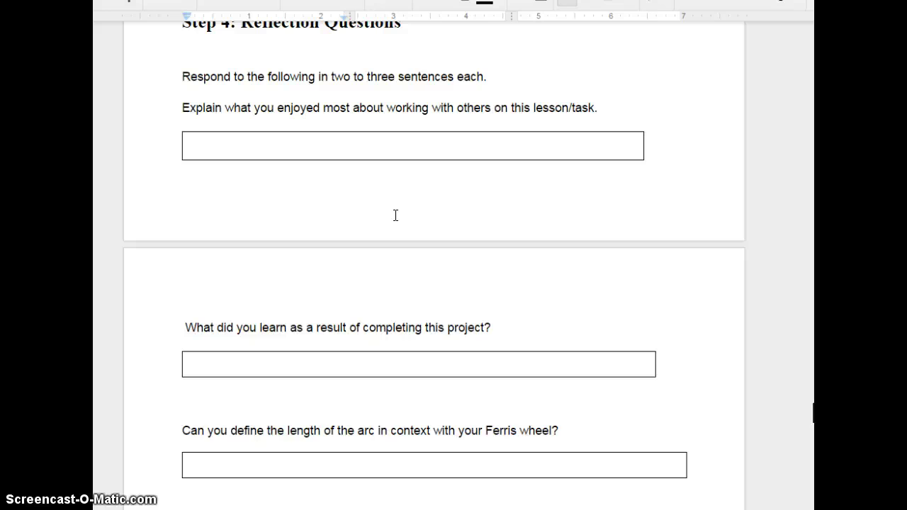
scroll(396, 215, "down", 3)
scroll(397, 215, "up", 9)
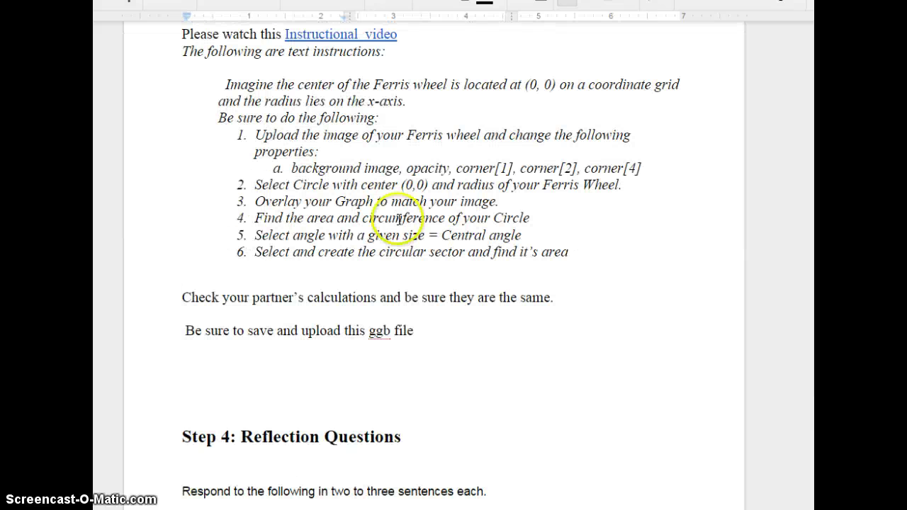
scroll(397, 217, "up", 20)
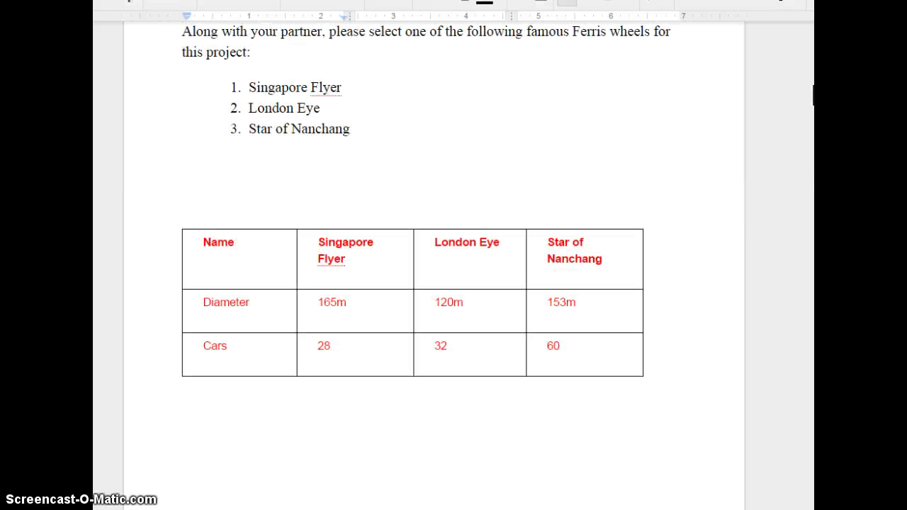